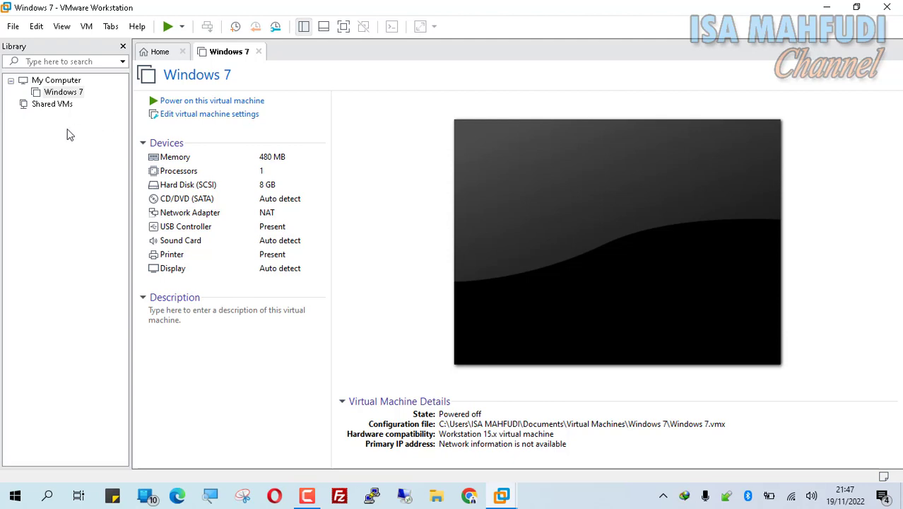
# Step: Start the New Virtual Machine Wizard from the Library using the Typical configuration
pyautogui.rightClick(69, 134)
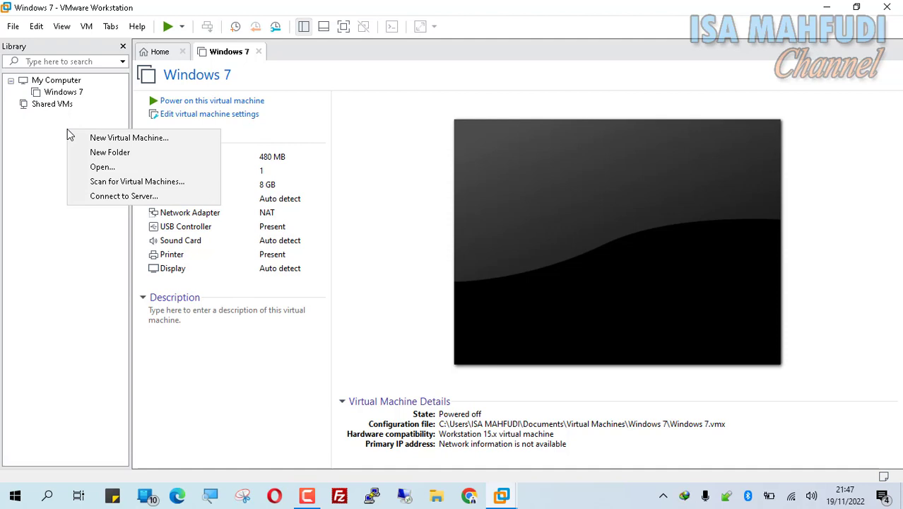
pyautogui.click(21, 151)
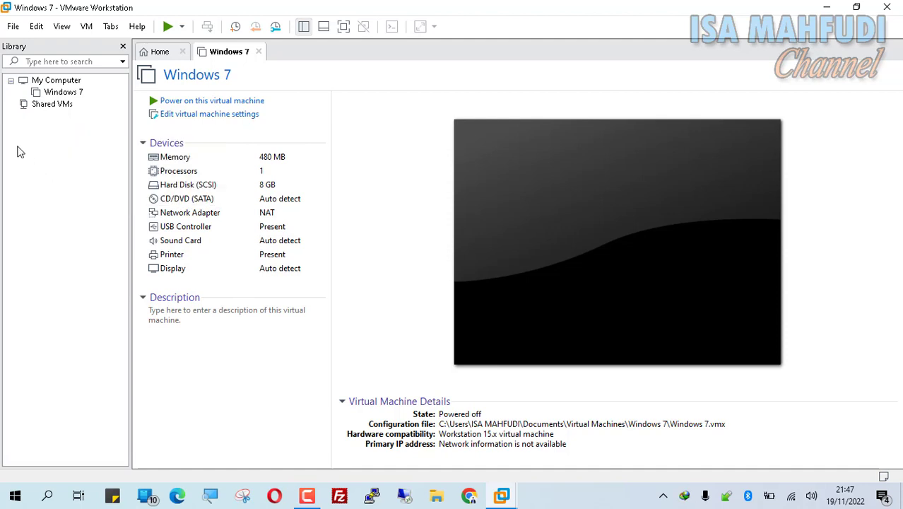
pyautogui.rightClick(46, 134)
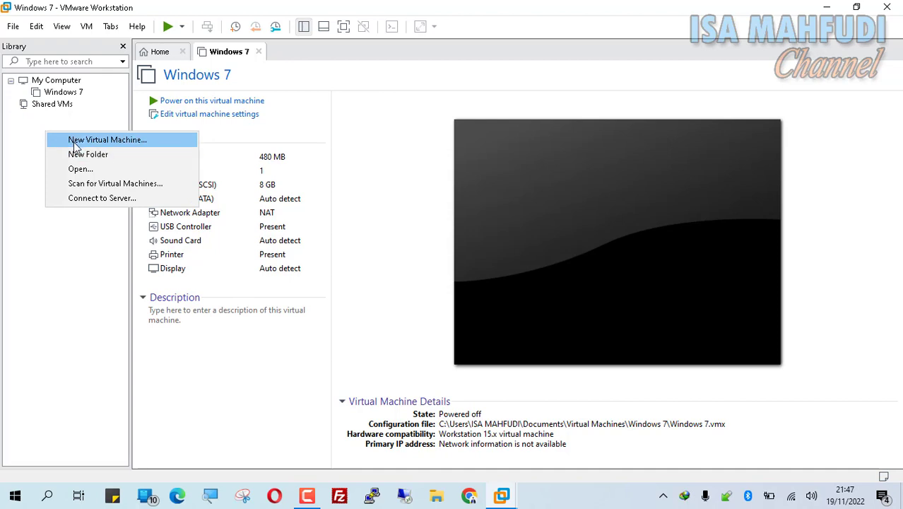
pyautogui.click(75, 143)
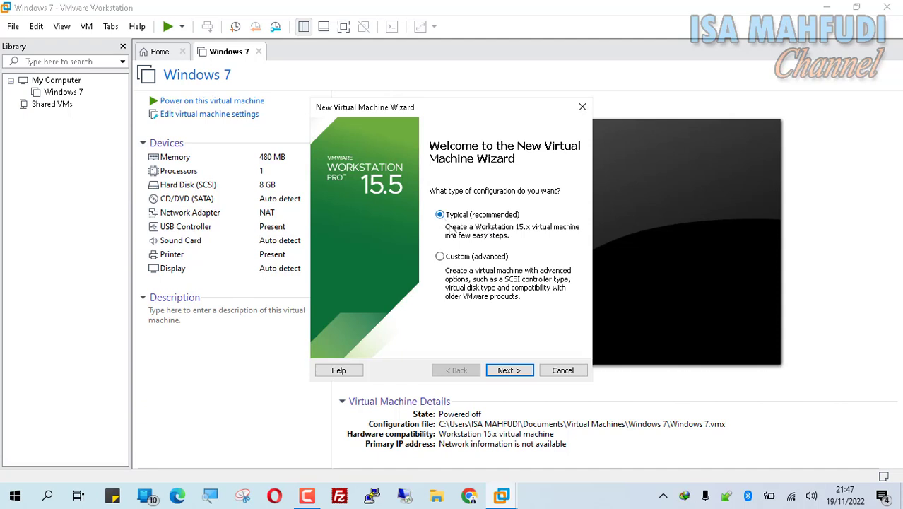
pyautogui.click(509, 370)
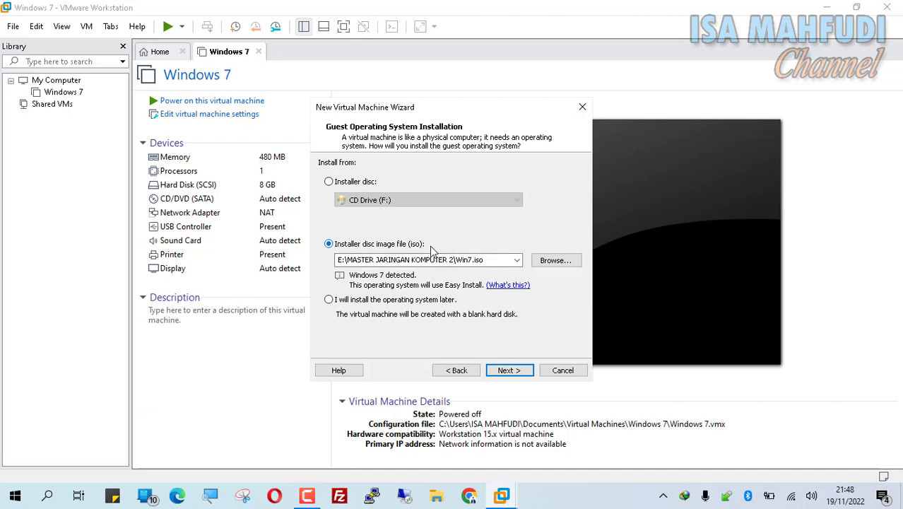
# Step: Choose mikrotik-5.20.iso as the installer disc image and continue to the guest OS page
pyautogui.click(554, 262)
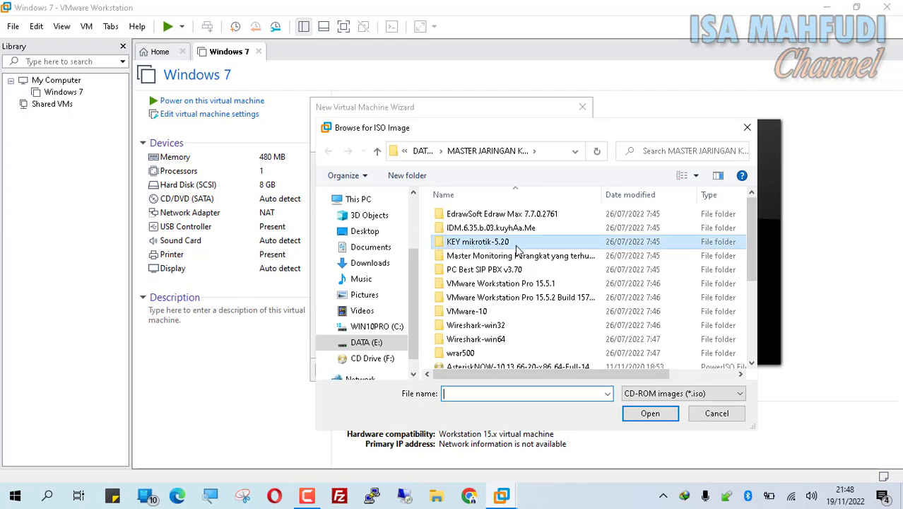
pyautogui.scroll(-4, 519, 247)
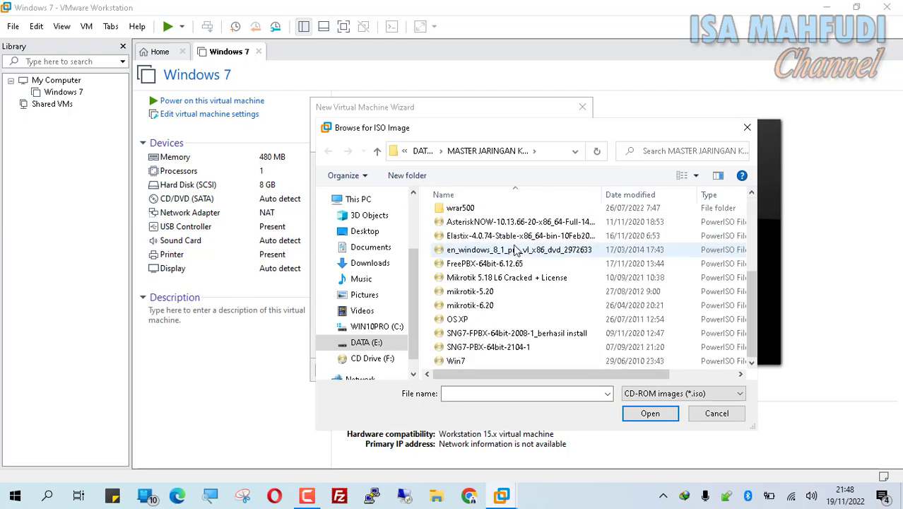
pyautogui.click(483, 294)
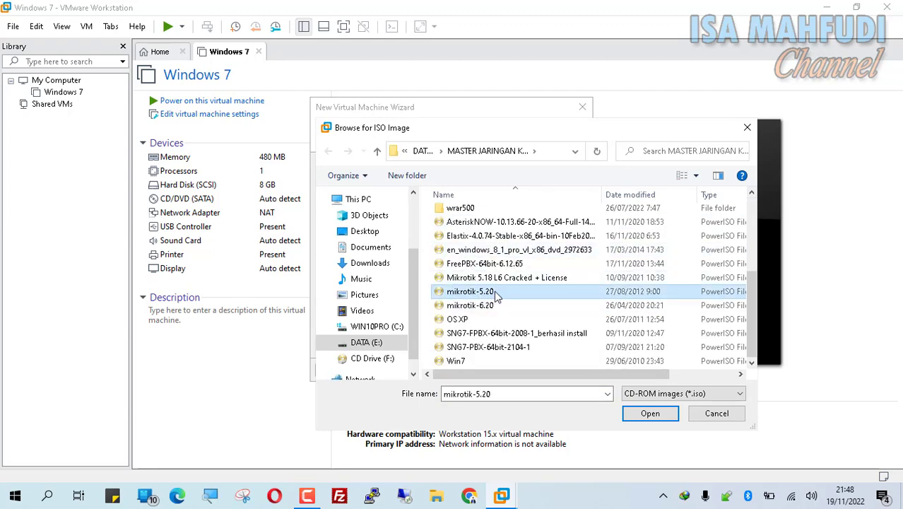
pyautogui.click(650, 417)
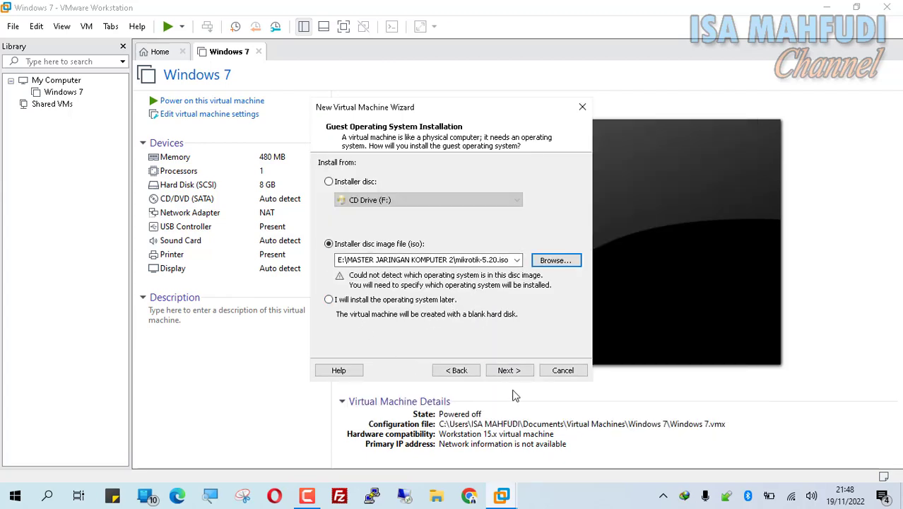
pyautogui.click(505, 370)
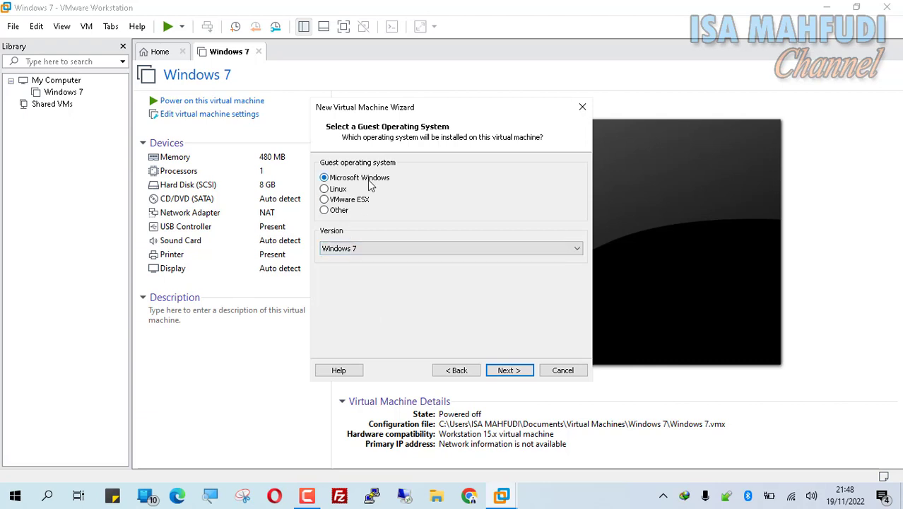
# Step: Set the guest operating system version to Windows XP Professional
pyautogui.click(426, 251)
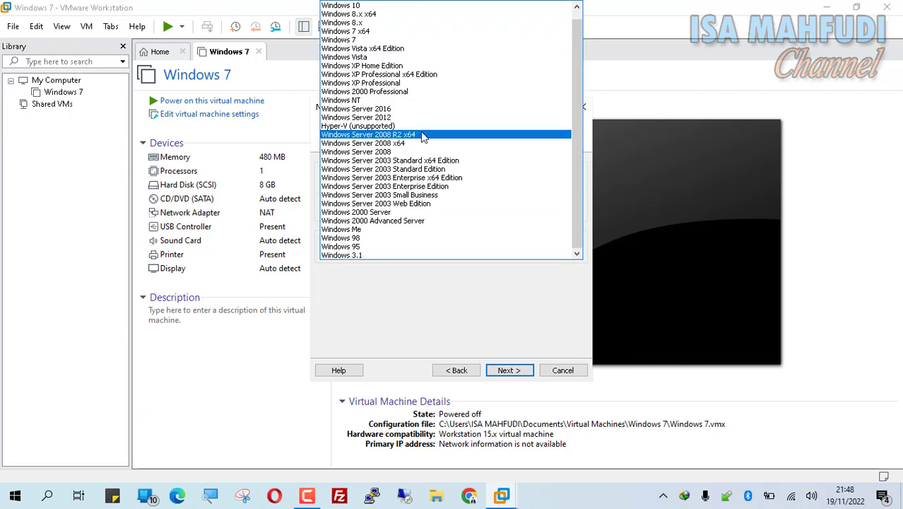
pyautogui.click(421, 83)
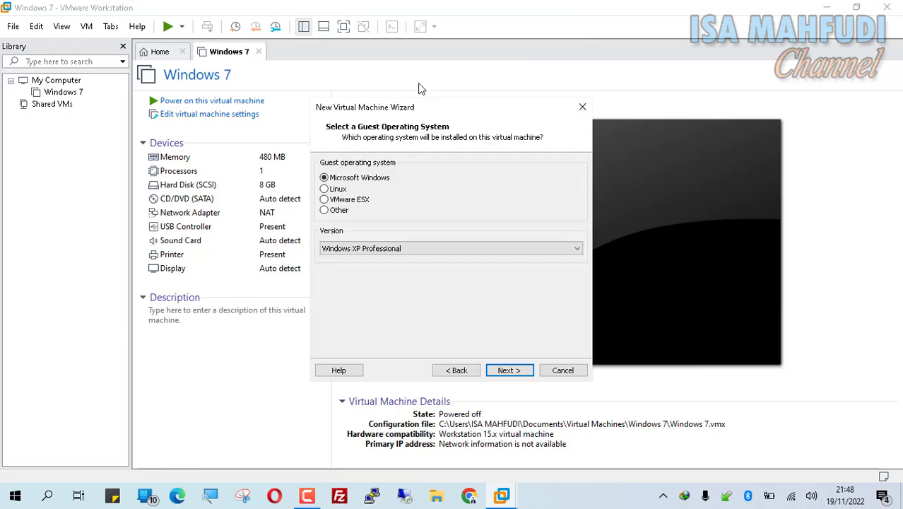
pyautogui.click(521, 370)
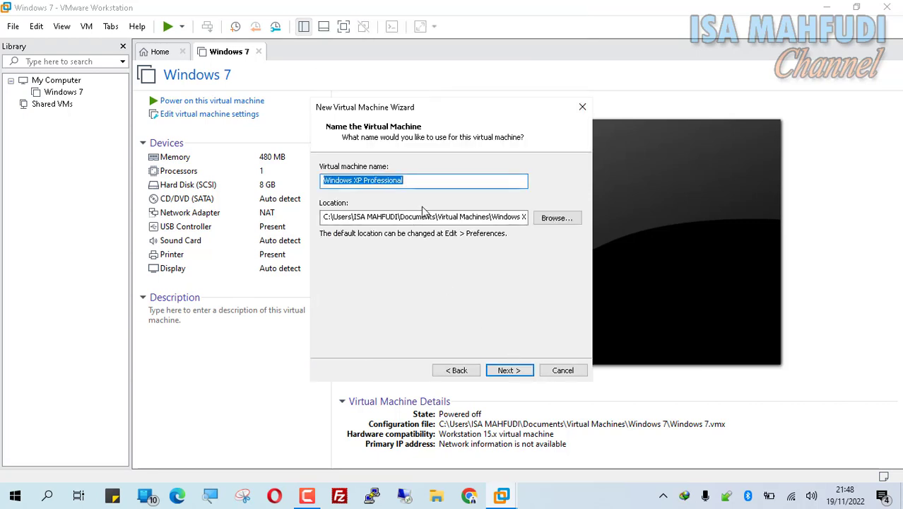
# Step: Name the machine 'Mikrotik 5.20' and give it a 1 GB disk stored as a single file
pyautogui.write('Mikrotik 5.20')
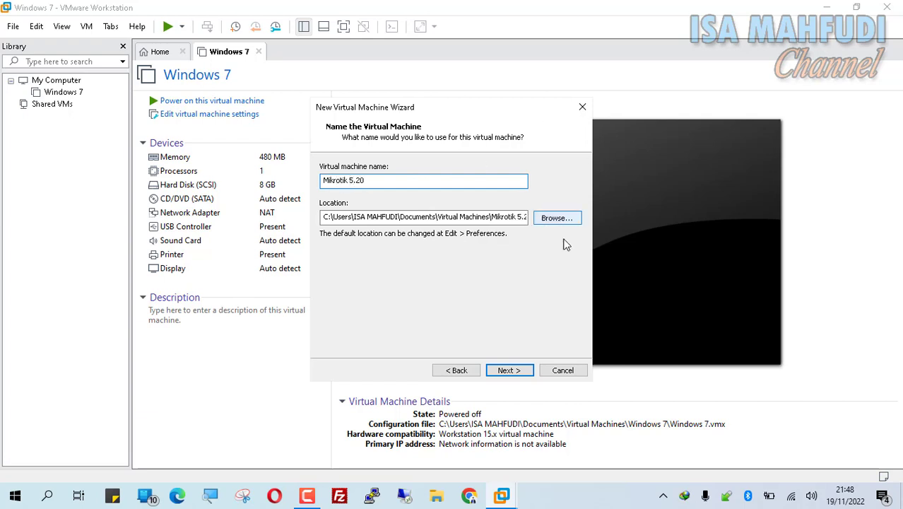
pyautogui.click(524, 373)
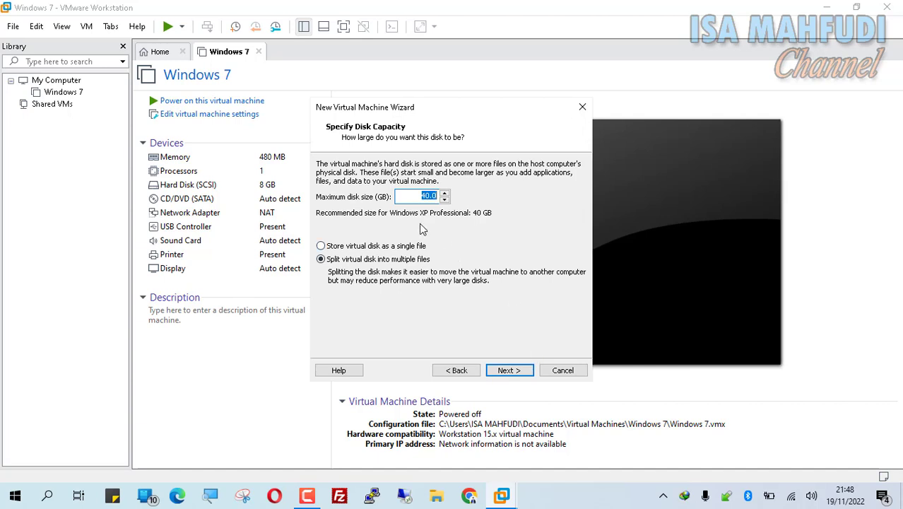
pyautogui.write('1')
pyautogui.click(398, 249)
pyautogui.click(510, 370)
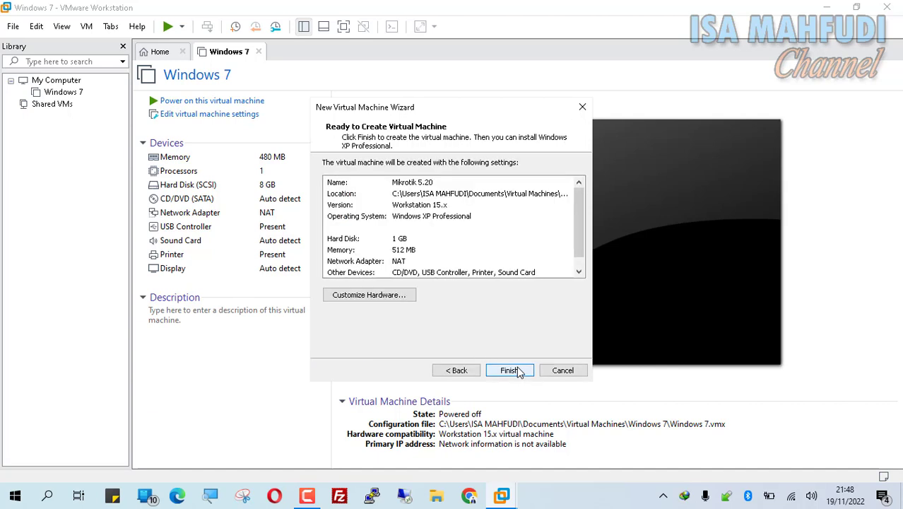
# Step: In Customize Hardware, lower memory to 256 MB and put the network adapter on custom VMnet8 (NAT)
pyautogui.click(391, 295)
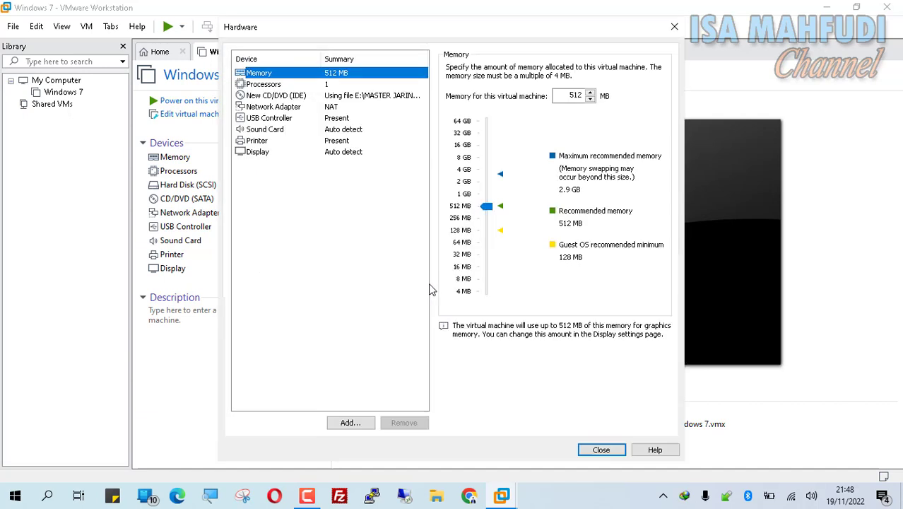
pyautogui.moveTo(493, 206)
pyautogui.mouseDown()
pyautogui.moveTo(492, 231)
pyautogui.moveTo(494, 221)
pyautogui.mouseUp()
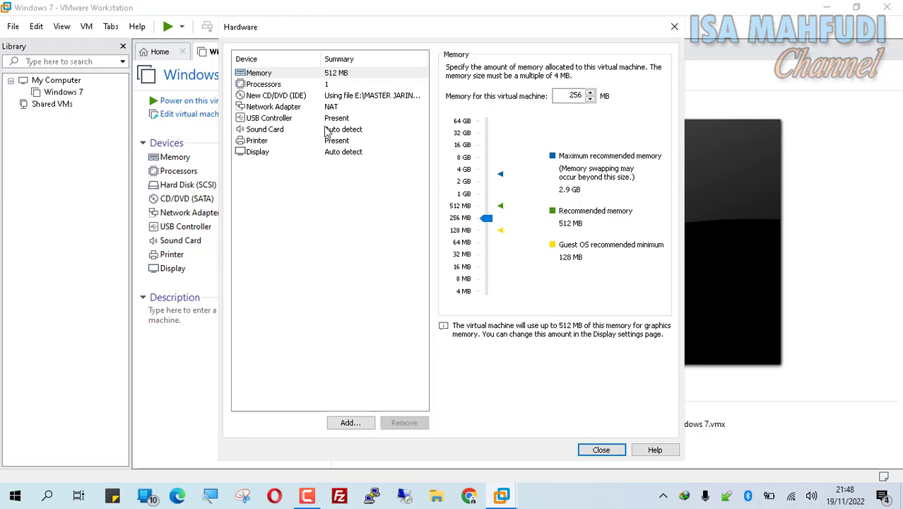
pyautogui.click(286, 118)
pyautogui.click(289, 108)
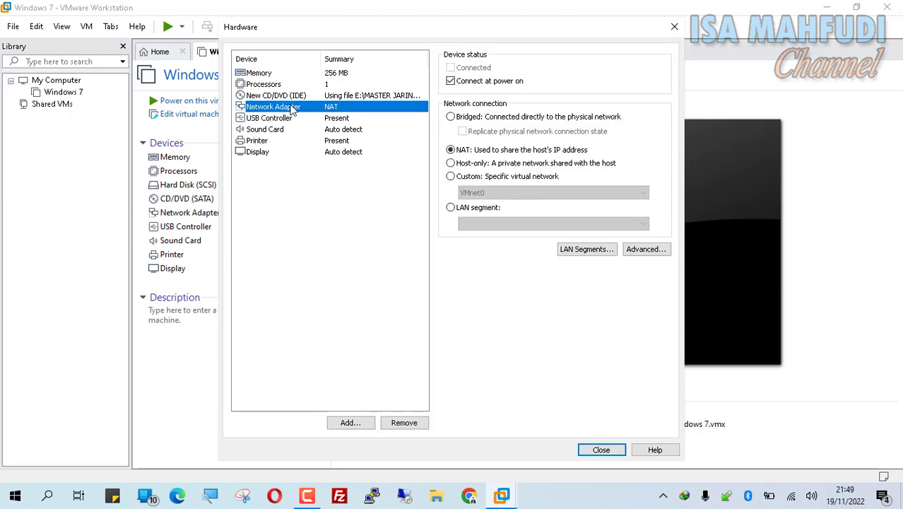
pyautogui.click(505, 176)
pyautogui.click(497, 193)
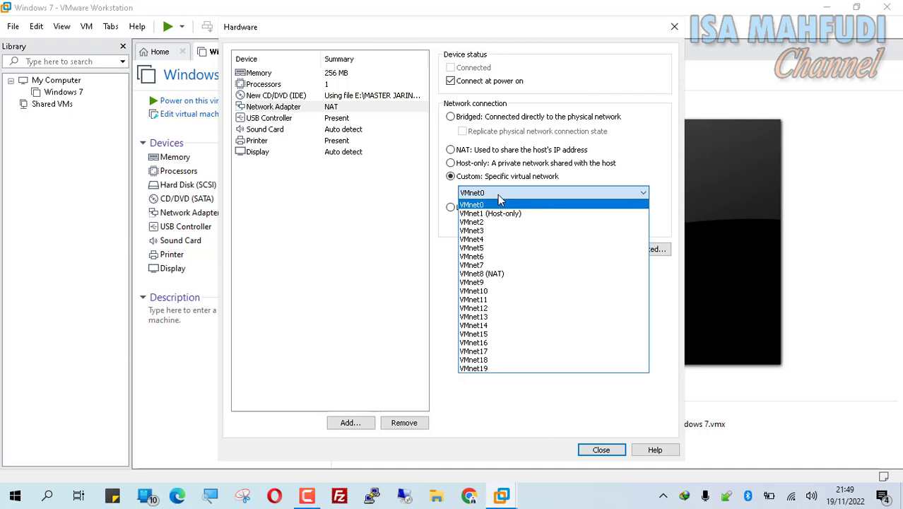
pyautogui.click(492, 274)
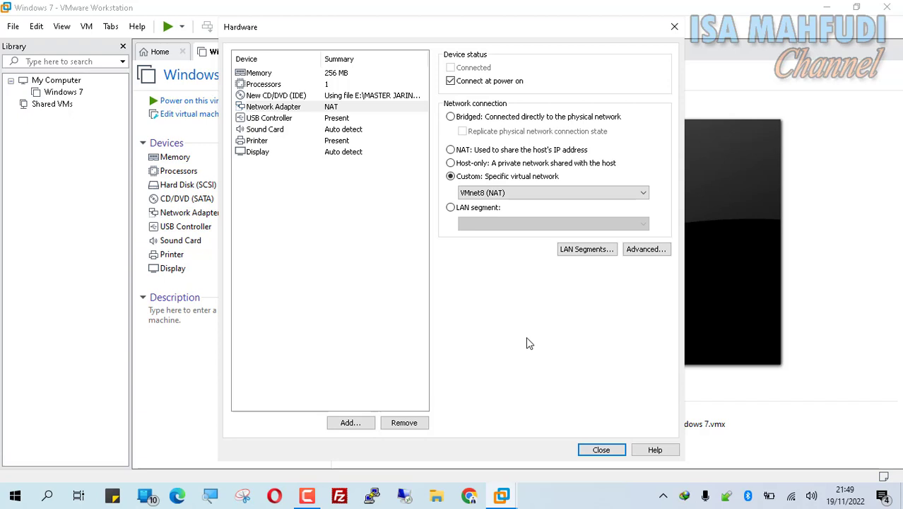
pyautogui.press('super')
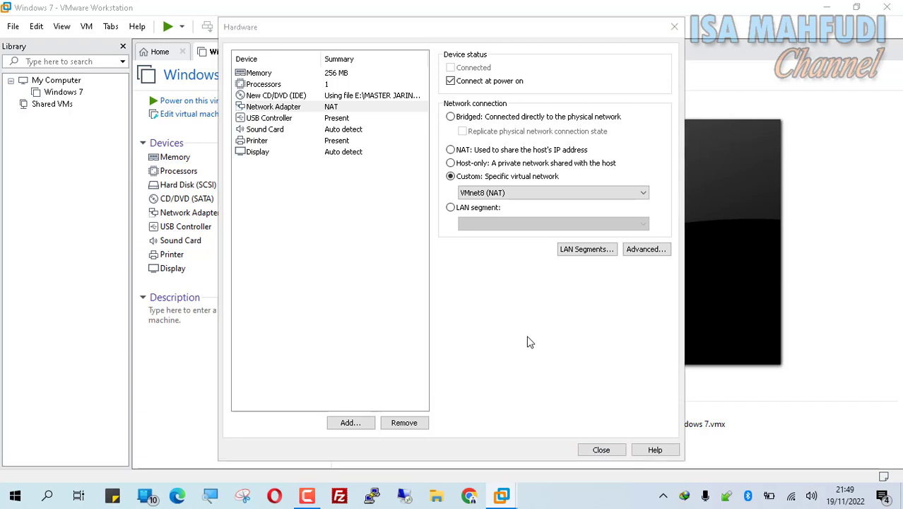
# Step: Open Control Panel via 'control' and go to Change adapter settings, showing the VMnet1 and VMnet8 adapters
pyautogui.write('control')
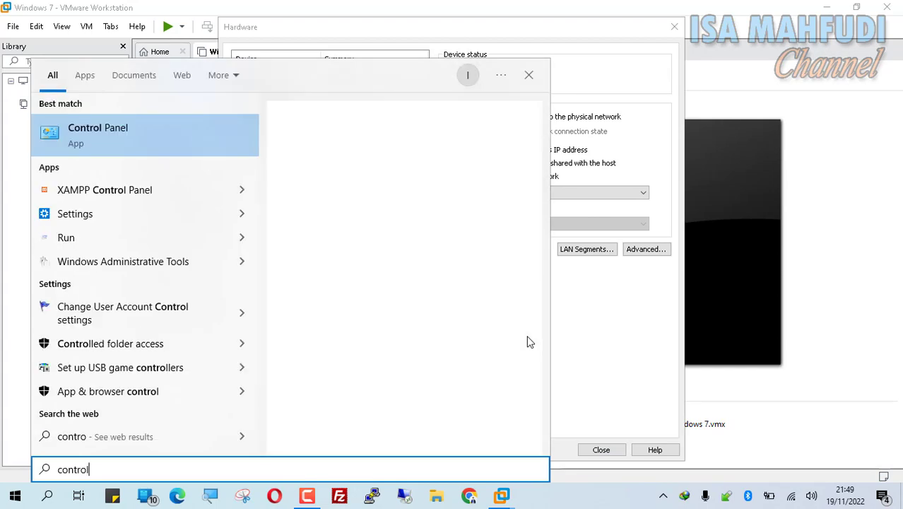
pyautogui.press('Return')
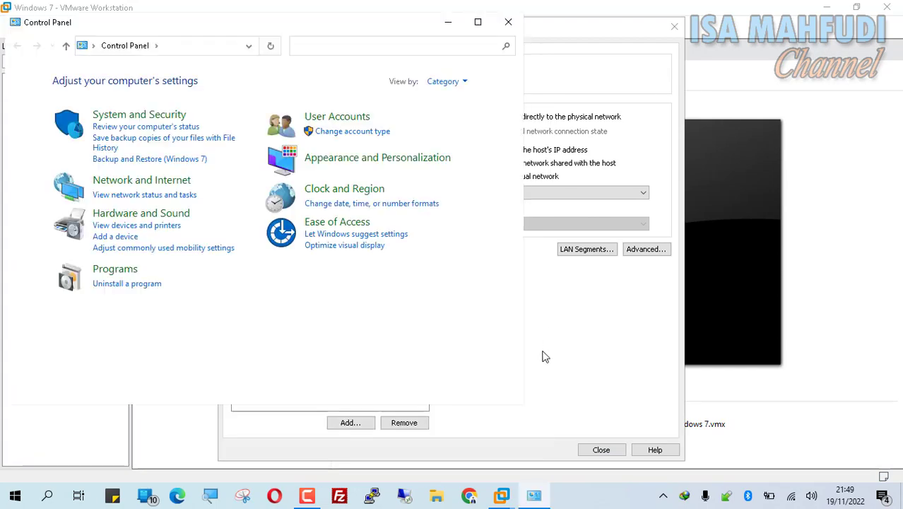
pyautogui.click(158, 195)
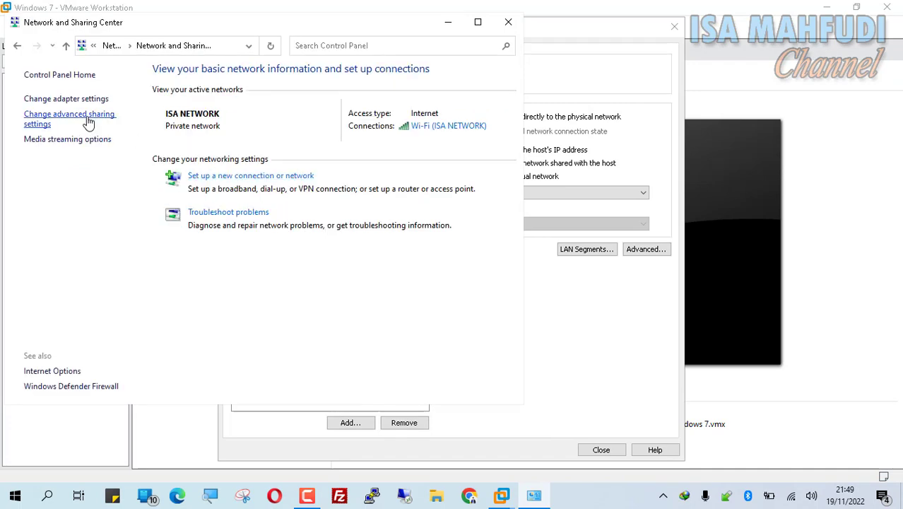
pyautogui.click(84, 102)
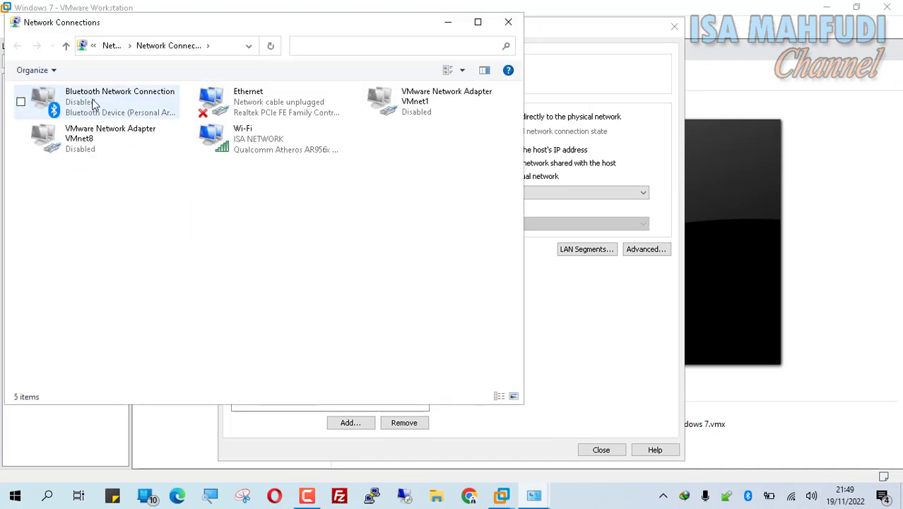
pyautogui.click(427, 108)
pyautogui.click(104, 154)
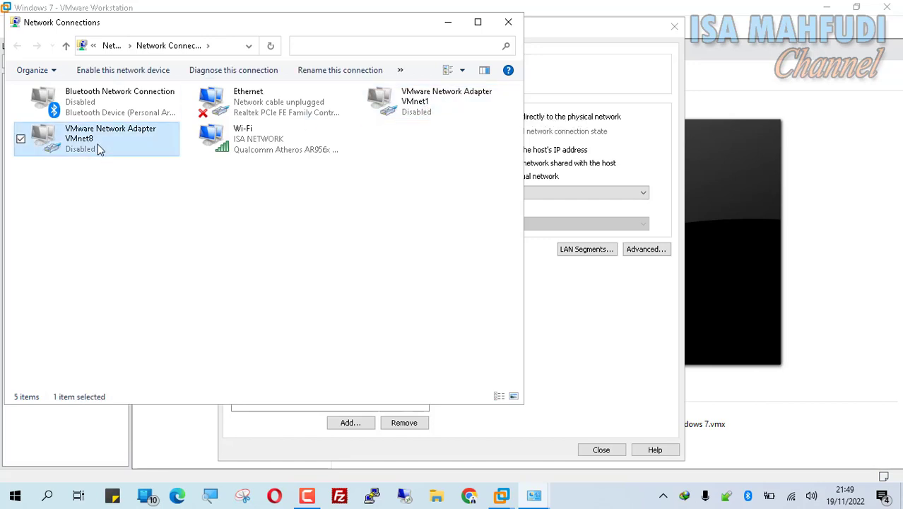
pyautogui.click(424, 226)
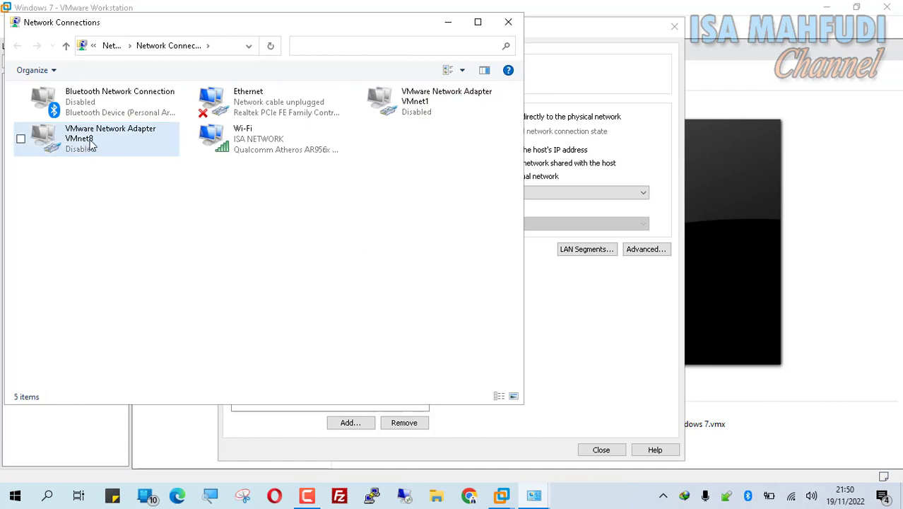
# Step: Enable the VMware VMnet8 adapter from its context menu
pyautogui.click(426, 103)
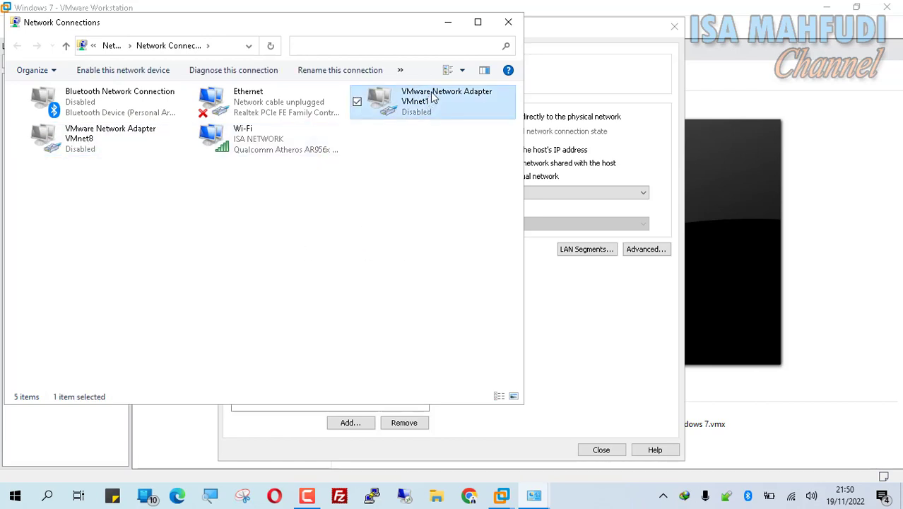
pyautogui.rightClick(429, 102)
pyautogui.click(486, 207)
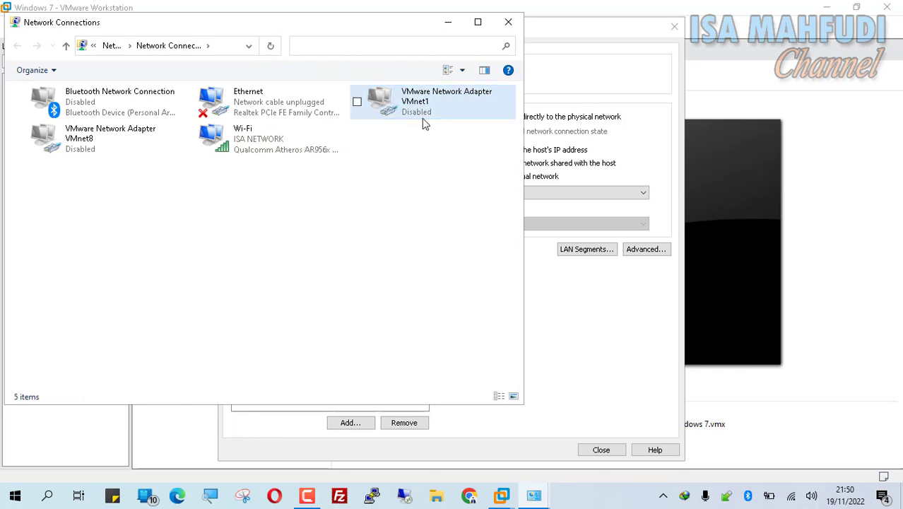
pyautogui.click(423, 113)
pyautogui.click(103, 141)
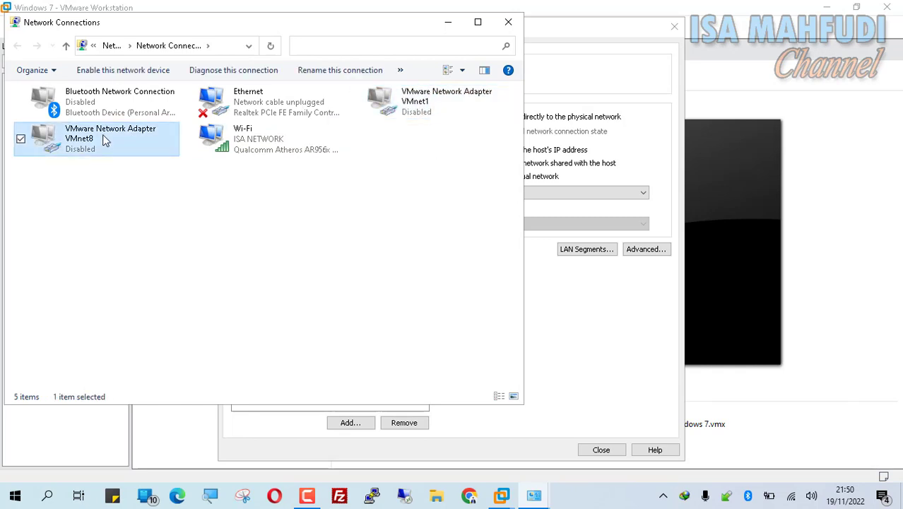
pyautogui.rightClick(102, 135)
pyautogui.click(85, 146)
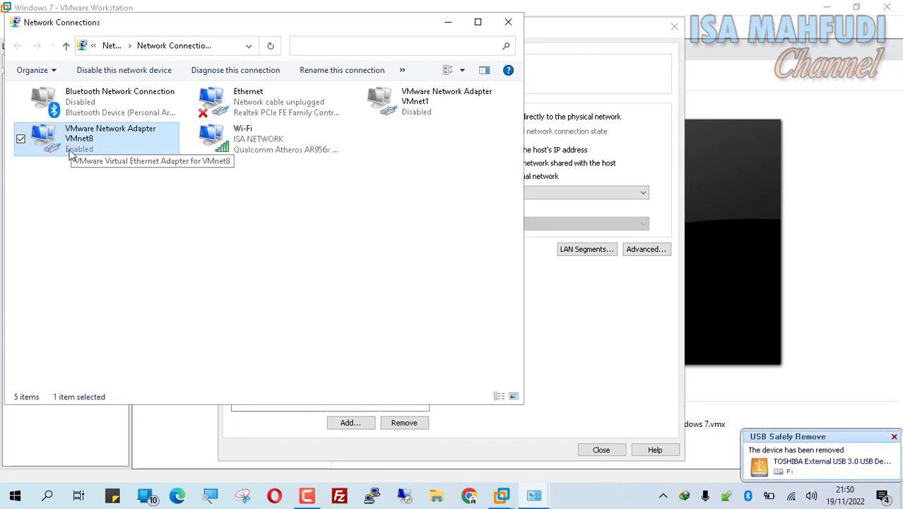
# Step: Enable VMnet1, then disable it again, and bring up the Run box
pyautogui.rightClick(404, 101)
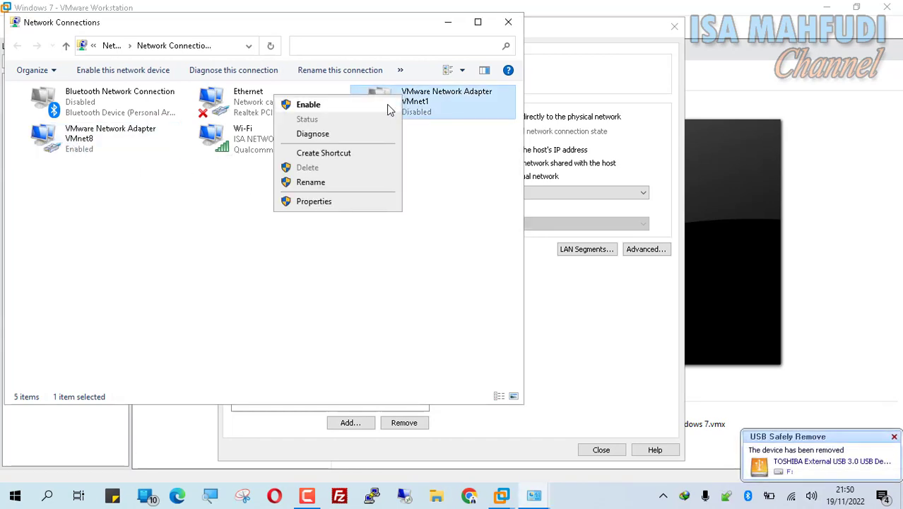
pyautogui.press('Down')
pyautogui.press('Return')
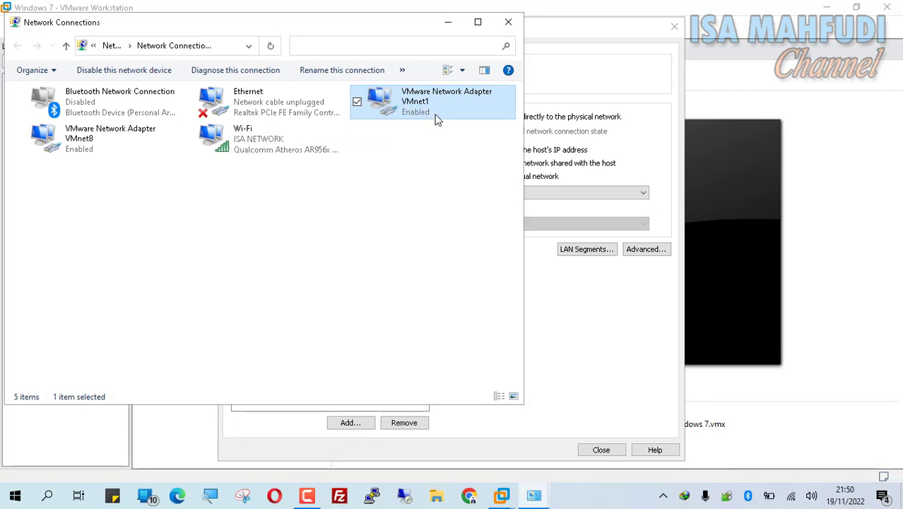
pyautogui.rightClick(415, 103)
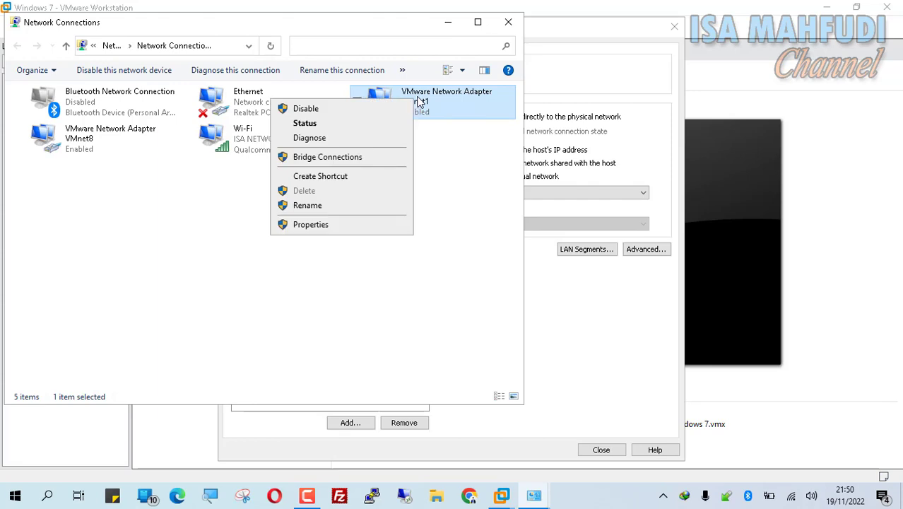
pyautogui.click(409, 110)
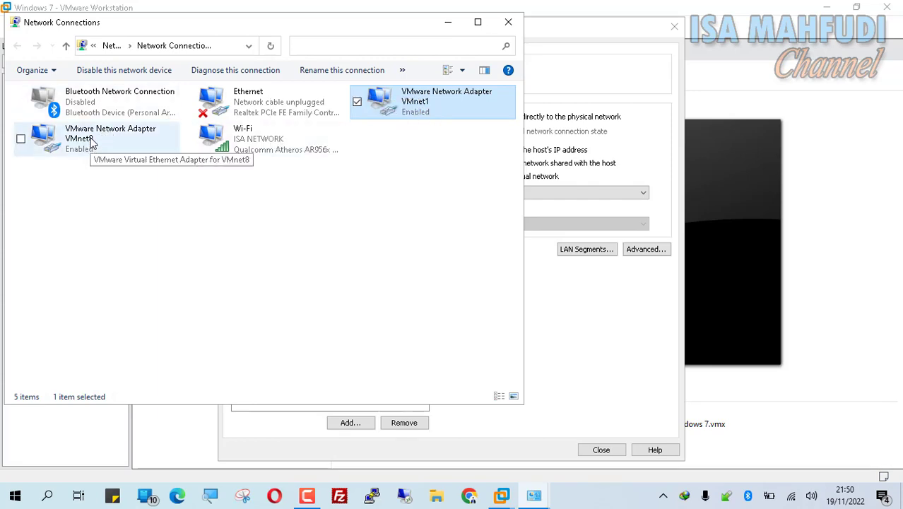
pyautogui.press('super+r')
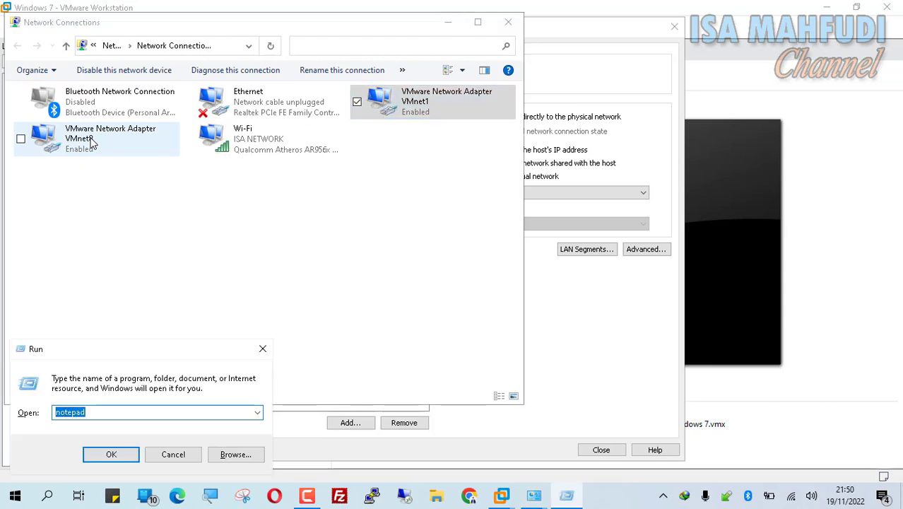
# Step: Launch cmd and run ipconfig, showing VMnet8 at 192.168.183.1 with mask 255.255.255.0
pyautogui.write('cmd')
pyautogui.press('Return')
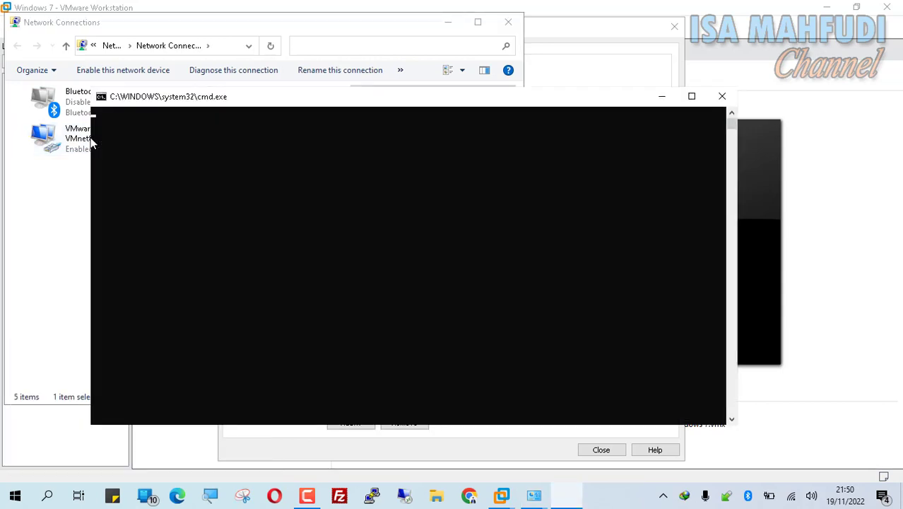
pyautogui.write('ipconfig')
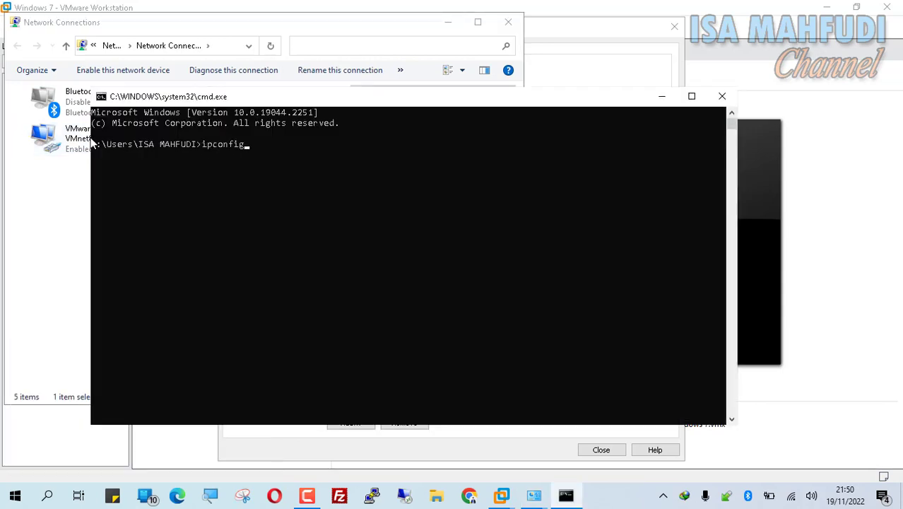
pyautogui.press('Return')
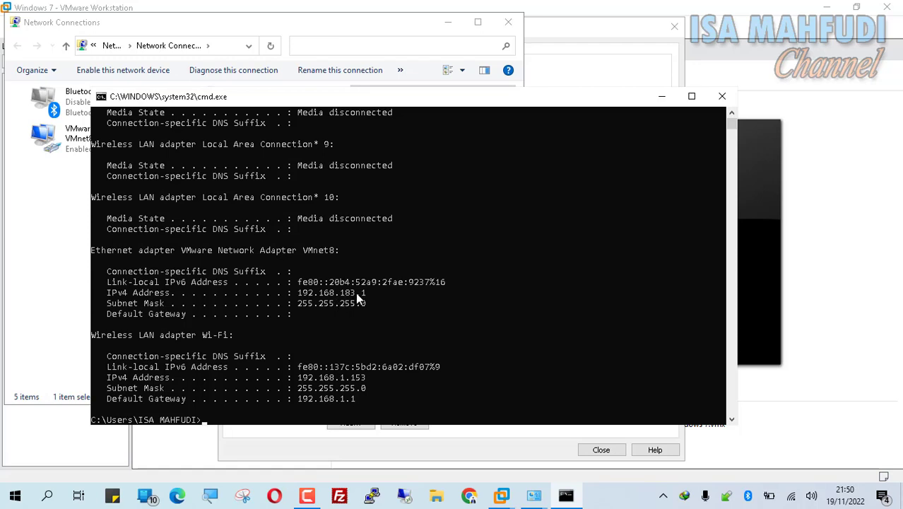
# Step: Open the VMnet8 adapter's TCP/IPv4 properties
pyautogui.click(56, 235)
pyautogui.click(85, 149)
pyautogui.rightClick(85, 151)
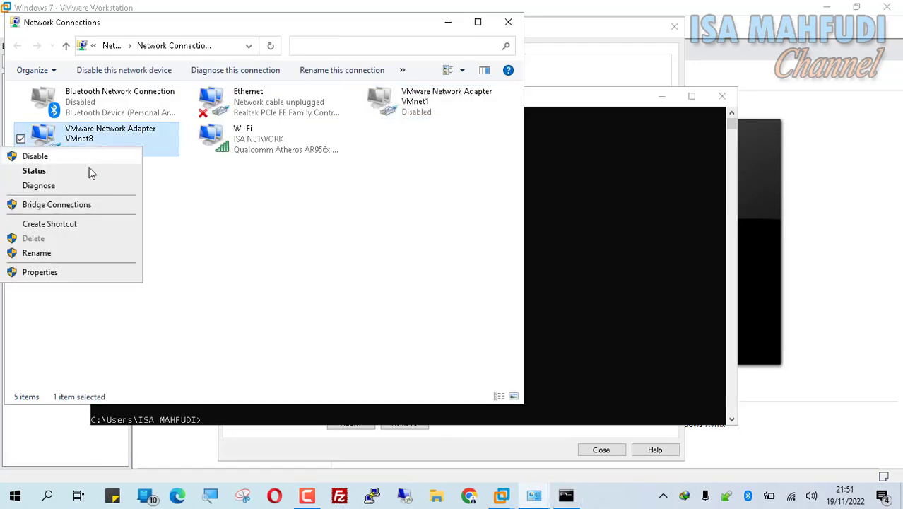
pyautogui.click(184, 254)
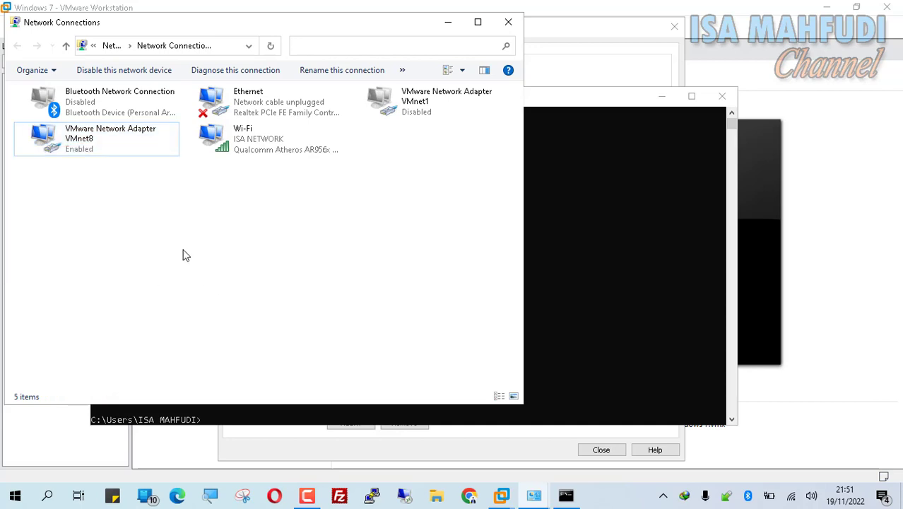
pyautogui.rightClick(96, 137)
pyautogui.click(107, 265)
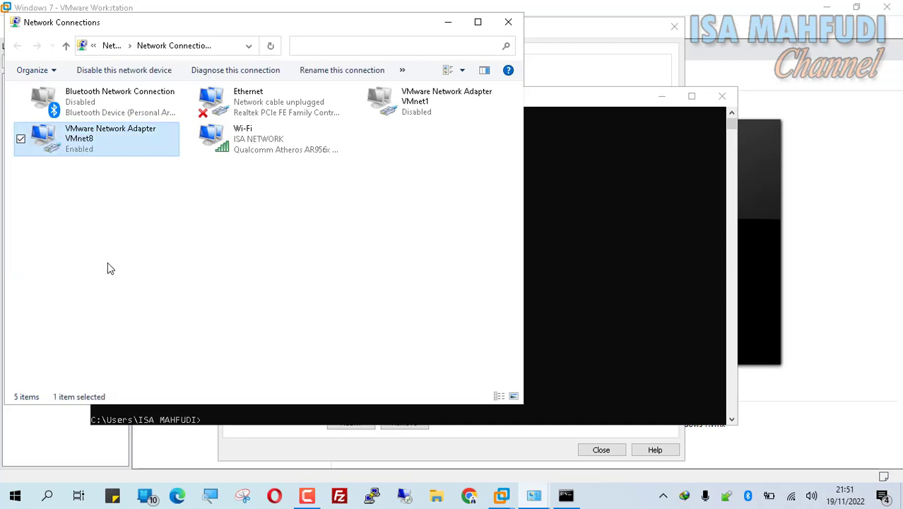
pyautogui.click(167, 224)
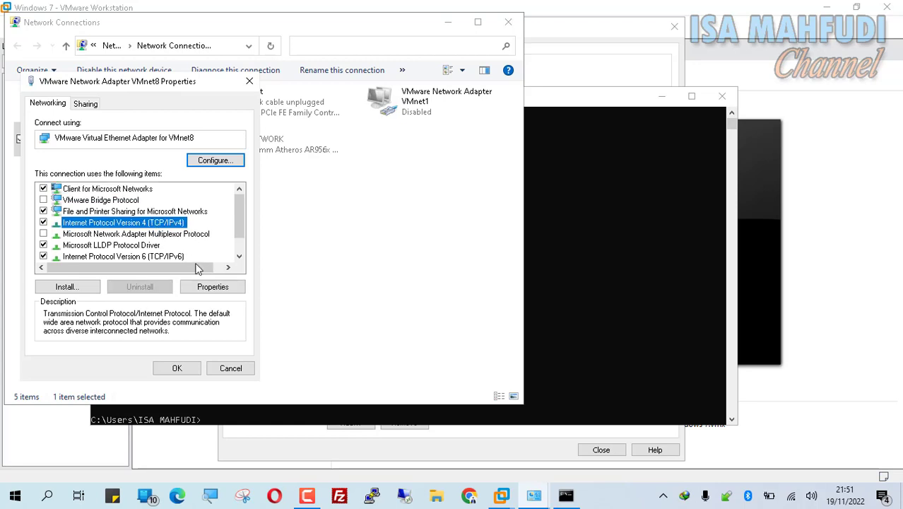
pyautogui.click(217, 288)
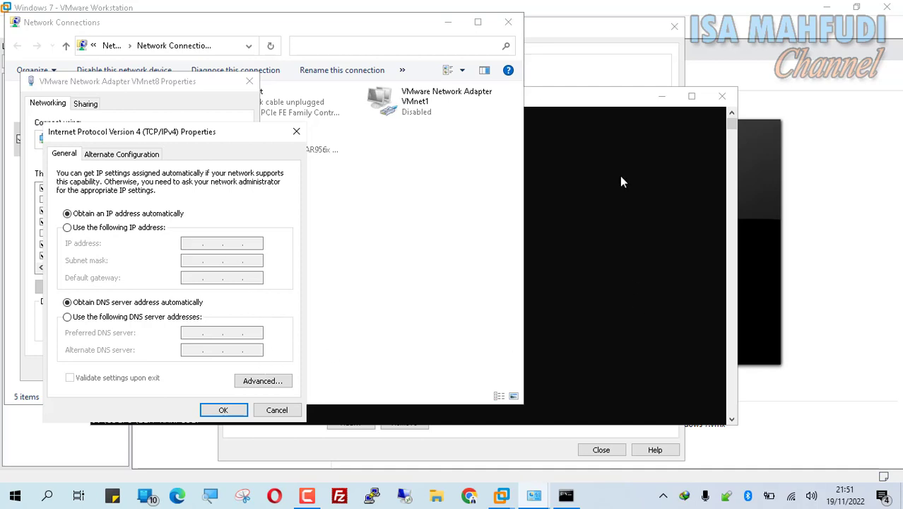
# Step: Keep VMnet8 on automatic IPv4 addressing, close its properties, and return to VMware's Hardware settings
pyautogui.click(623, 107)
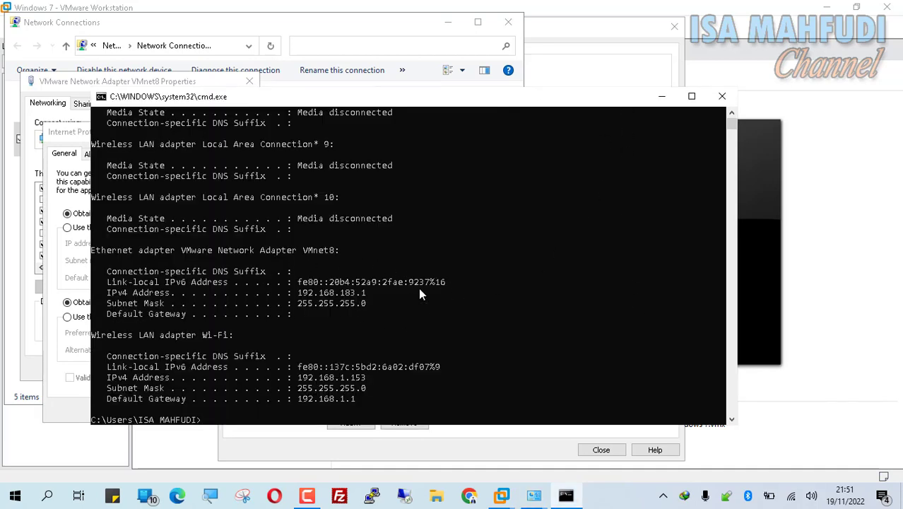
pyautogui.click(63, 137)
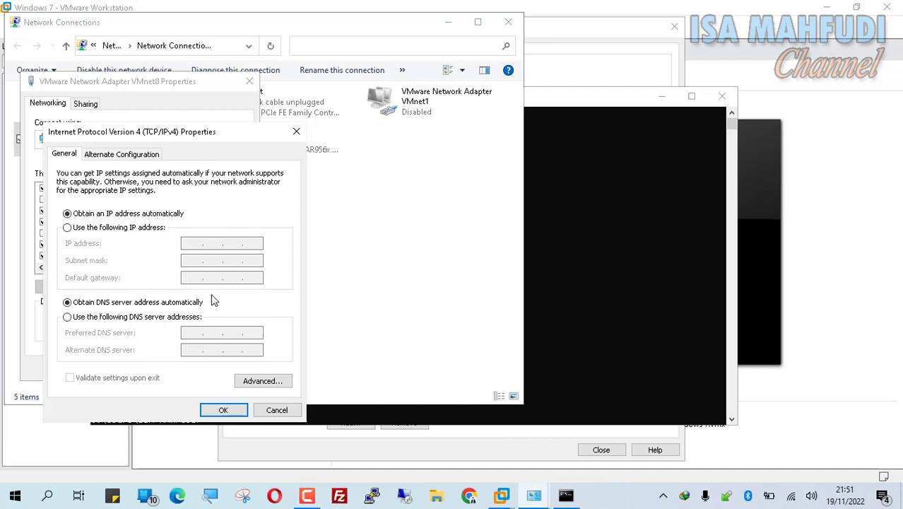
pyautogui.click(239, 416)
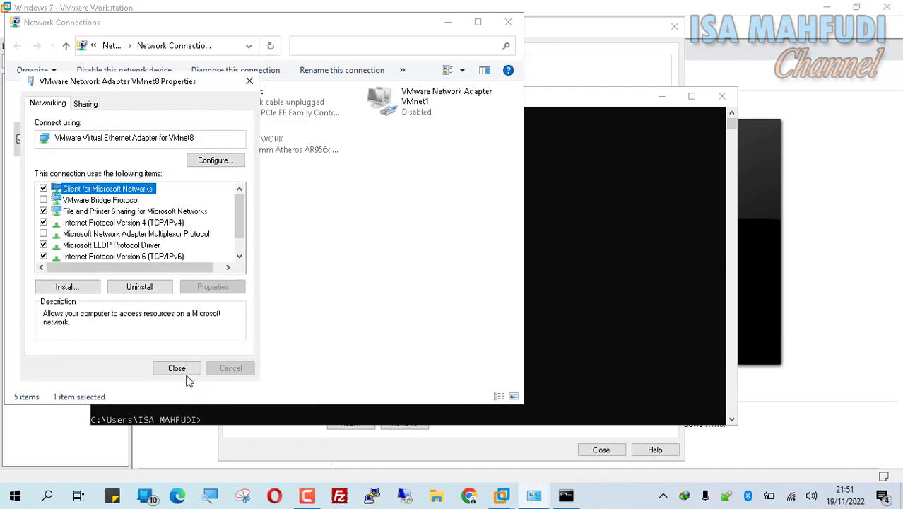
pyautogui.click(182, 370)
pyautogui.click(587, 139)
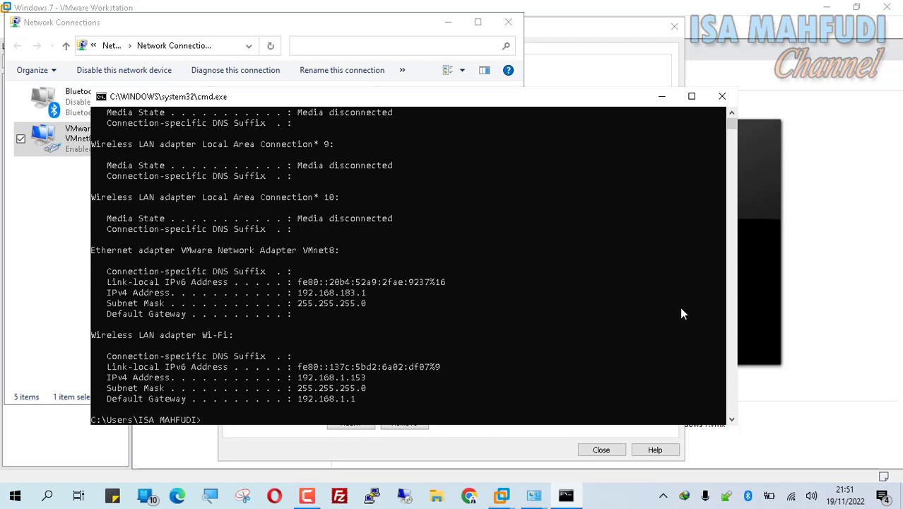
pyautogui.click(596, 31)
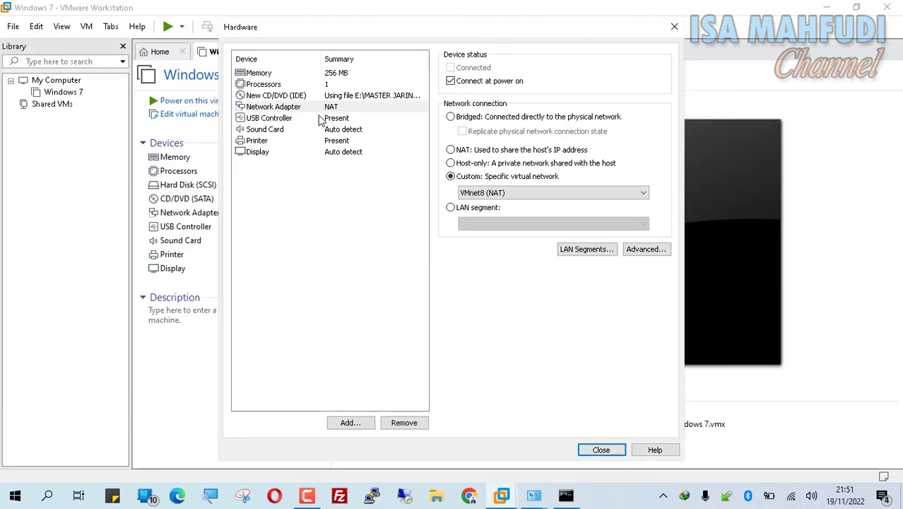
# Step: Confirm VMnet8 (NAT) for the adapter, close the hardware settings and finish creating Mikrotik 5.20
pyautogui.click(514, 195)
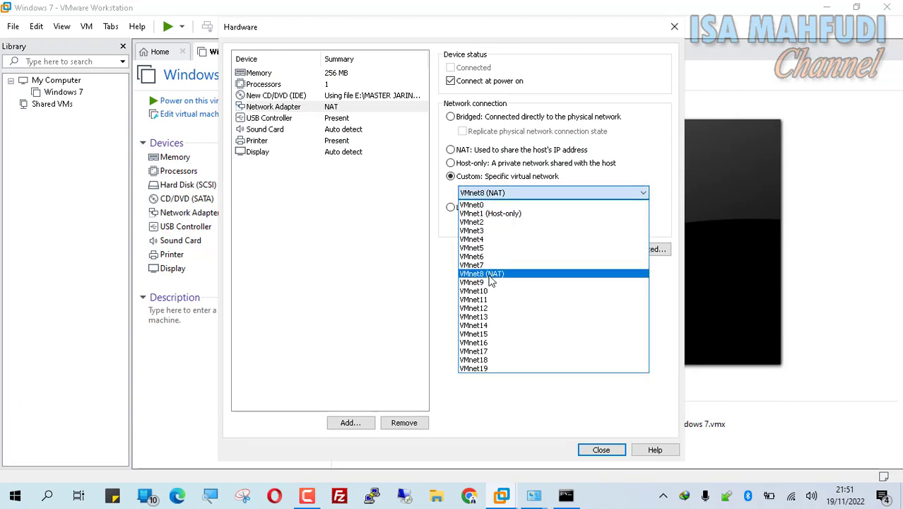
pyautogui.click(487, 275)
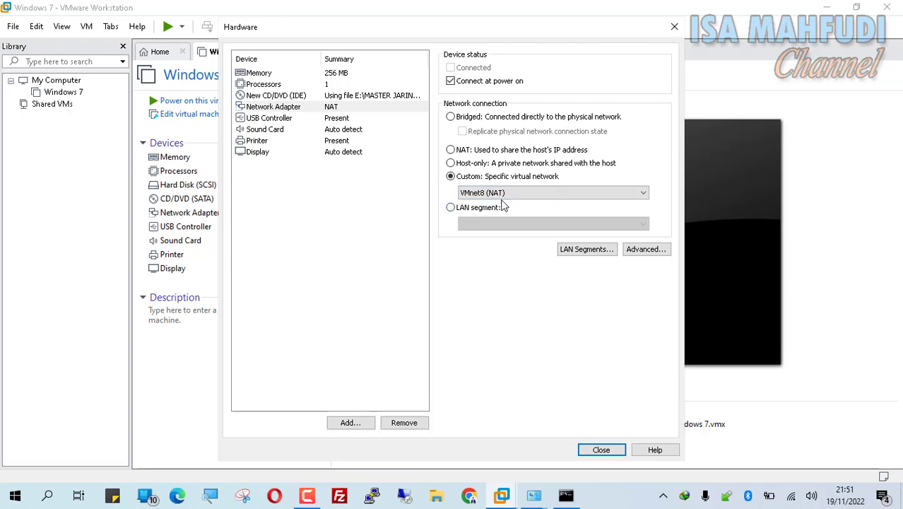
pyautogui.click(570, 496)
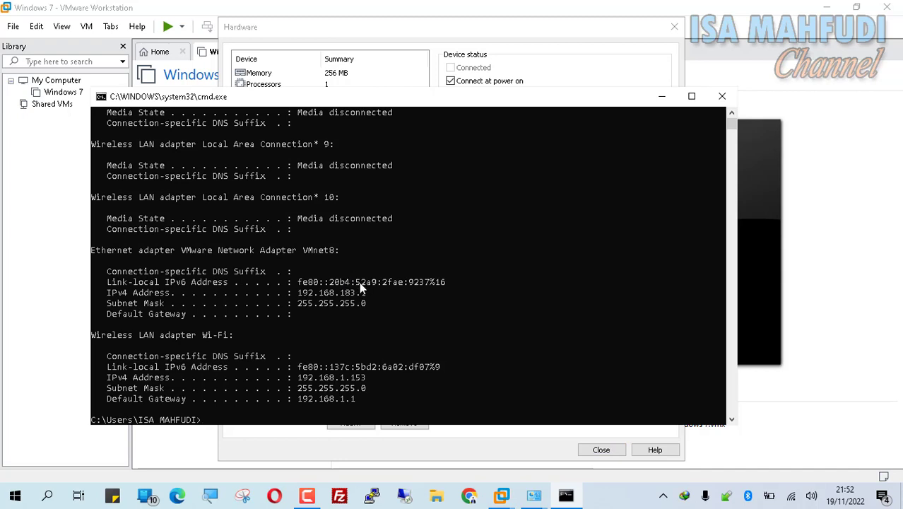
pyautogui.click(609, 74)
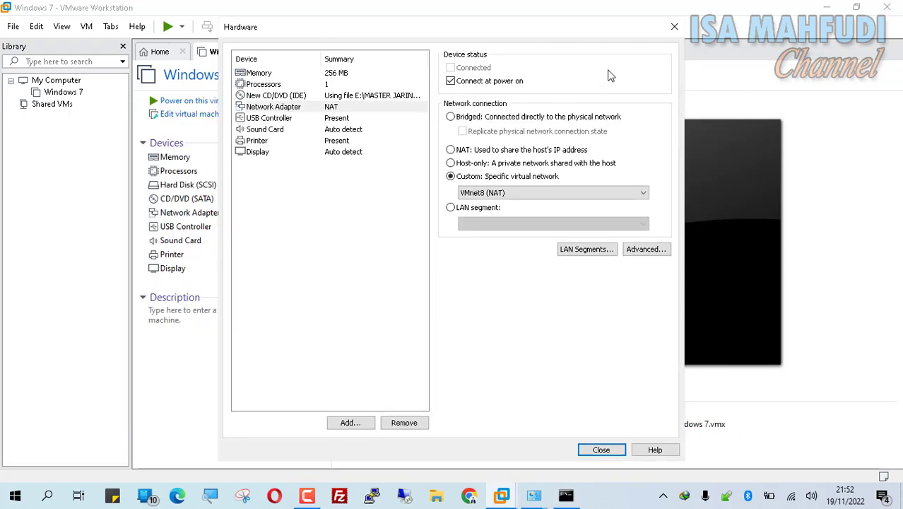
pyautogui.click(602, 450)
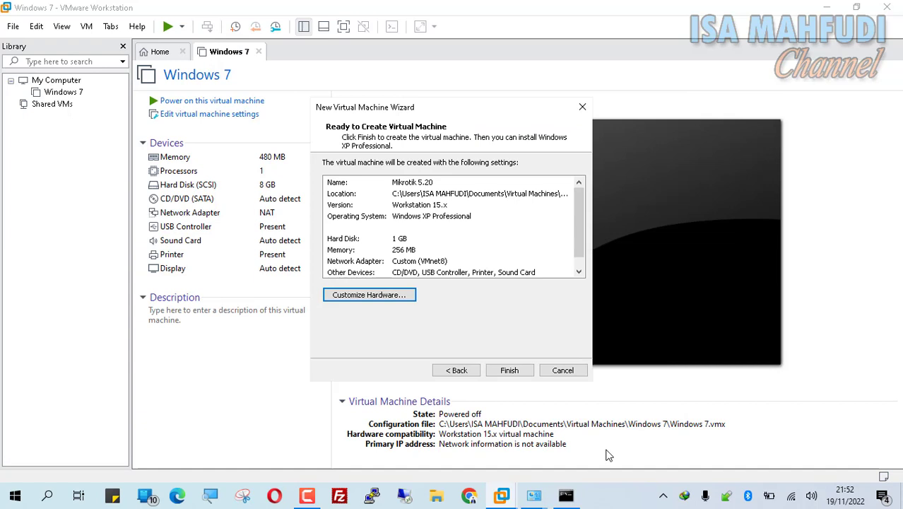
pyautogui.click(511, 370)
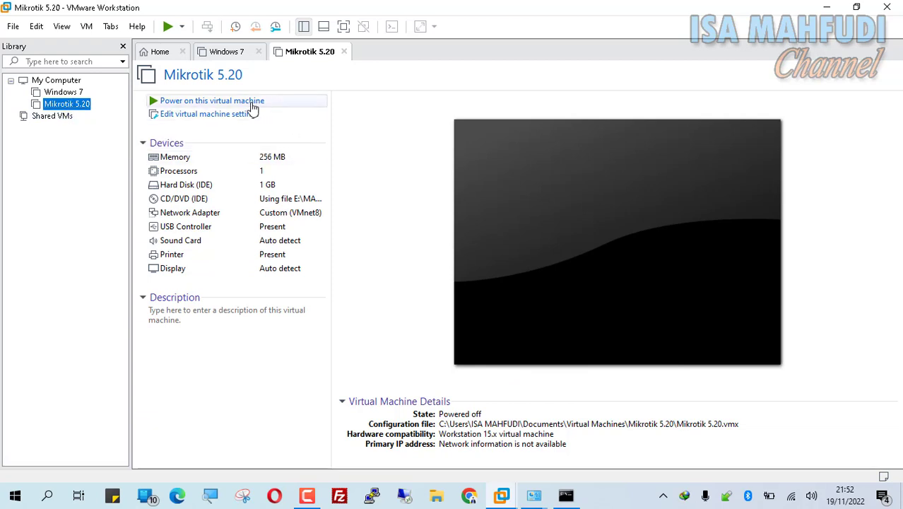
# Step: Power on the VM, select all MikroTik packages with 'a' and install with 'i'
pyautogui.click(253, 104)
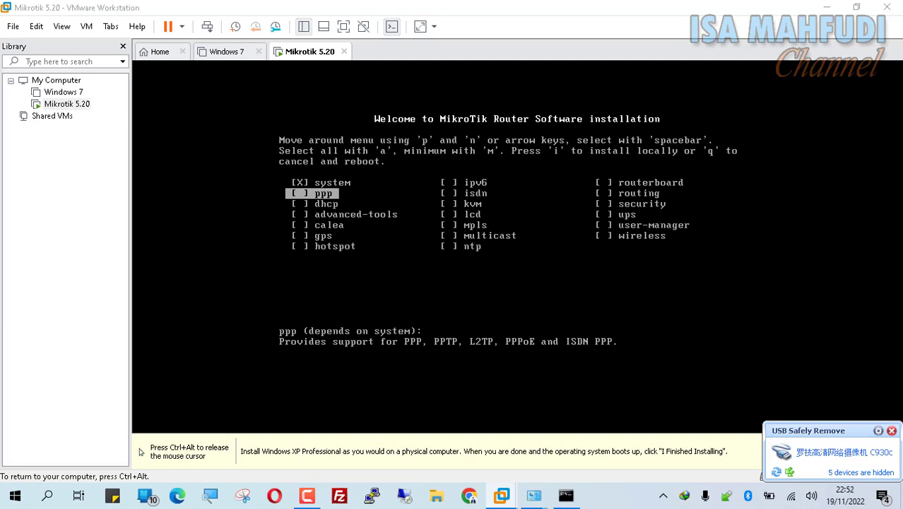
pyautogui.hotkey('ctrl', 'alt')
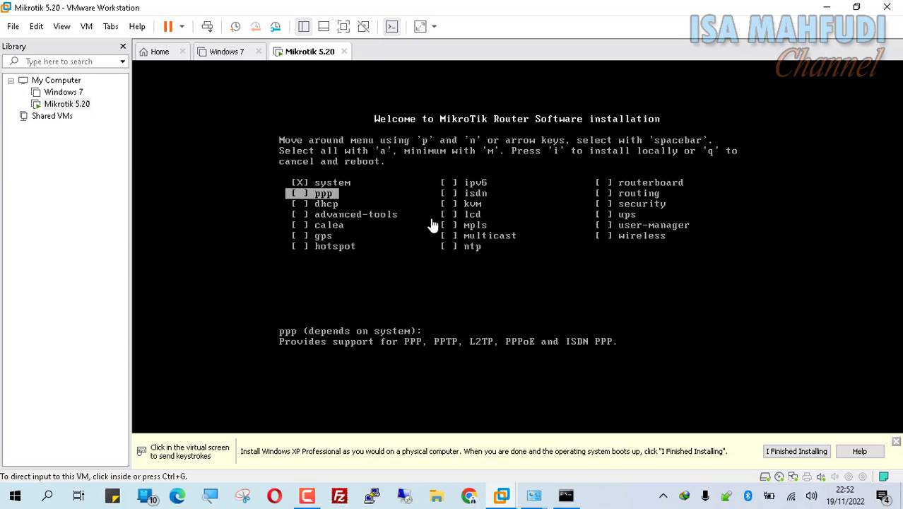
pyautogui.click(413, 186)
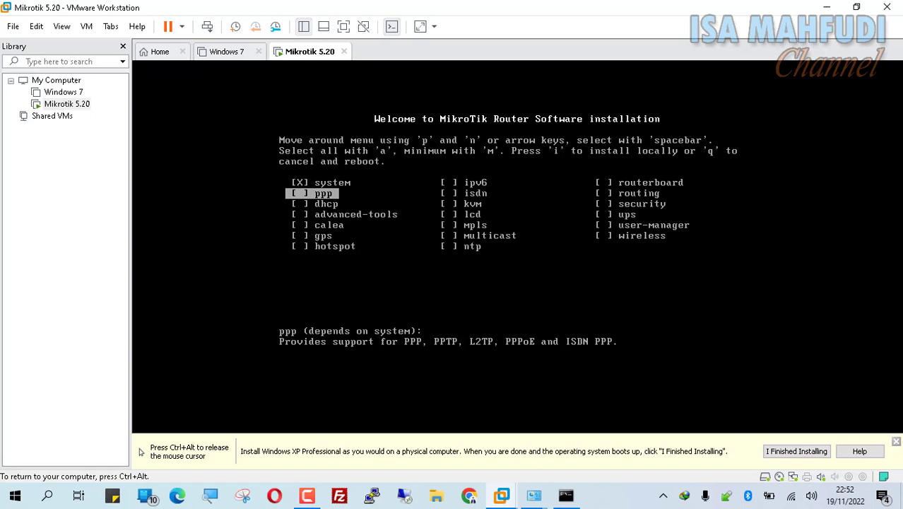
pyautogui.hotkey('ctrl', 'alt')
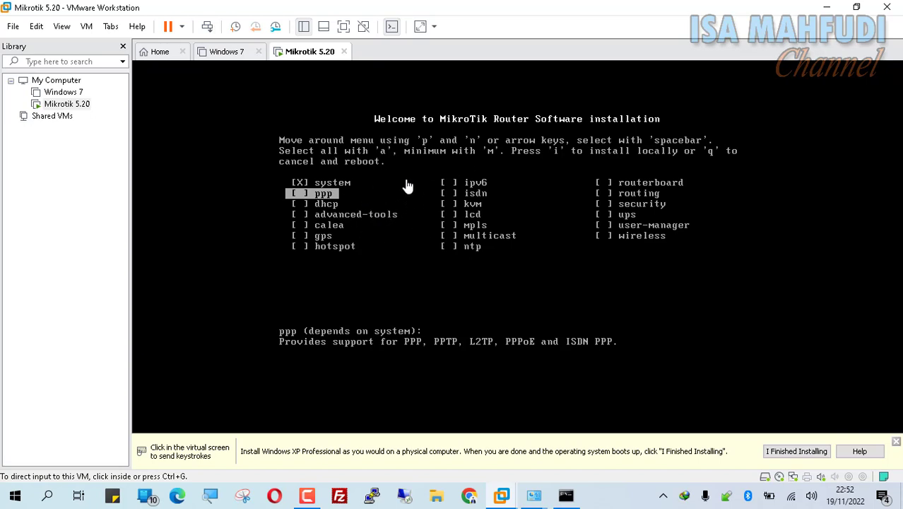
pyautogui.click(408, 185)
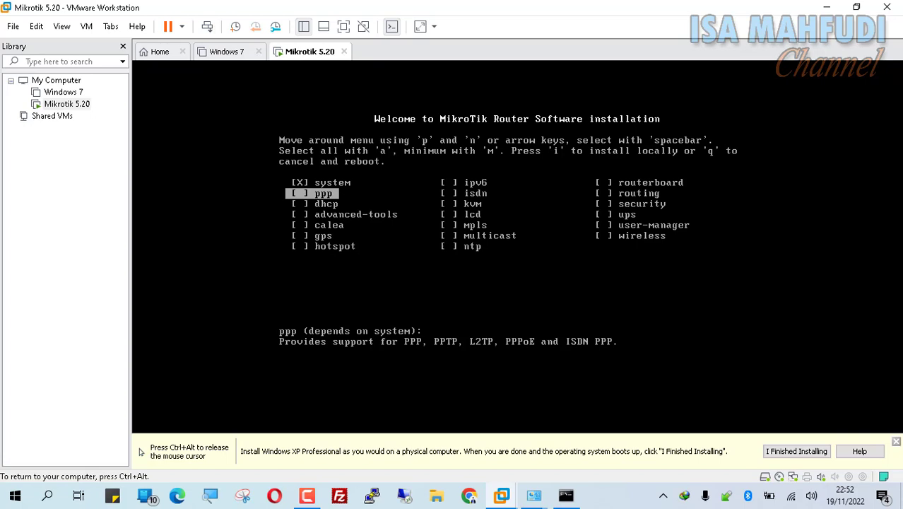
pyautogui.press('a')
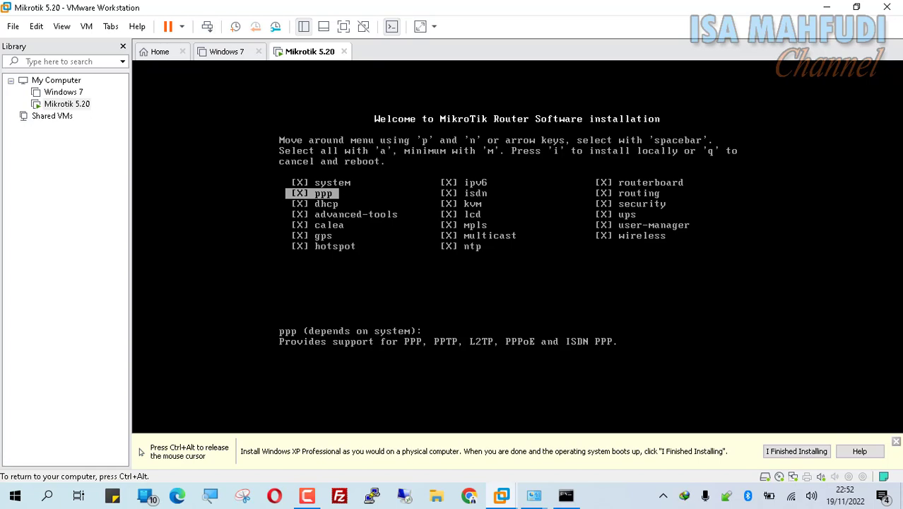
pyautogui.press('i')
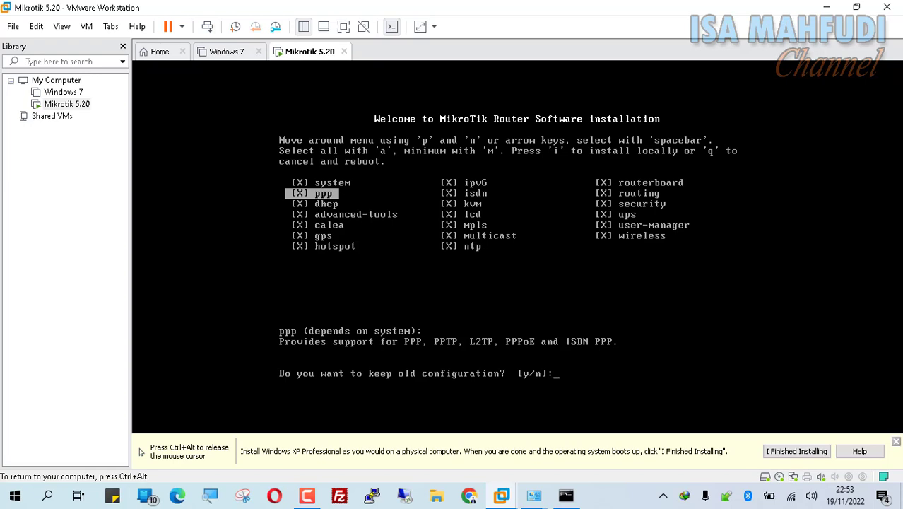
# Step: Answer 'n' to keeping old configuration and 'y' to continue, then log in as admin
pyautogui.write('n]:')
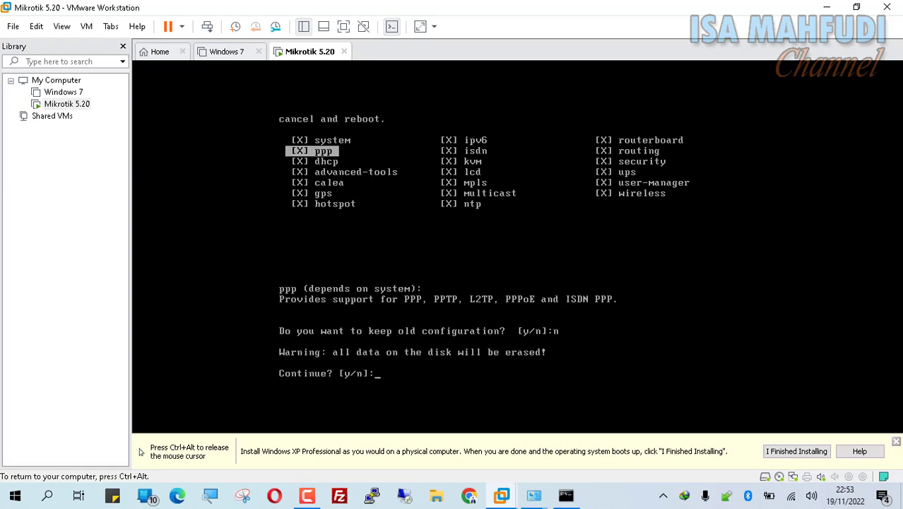
pyautogui.write('y')
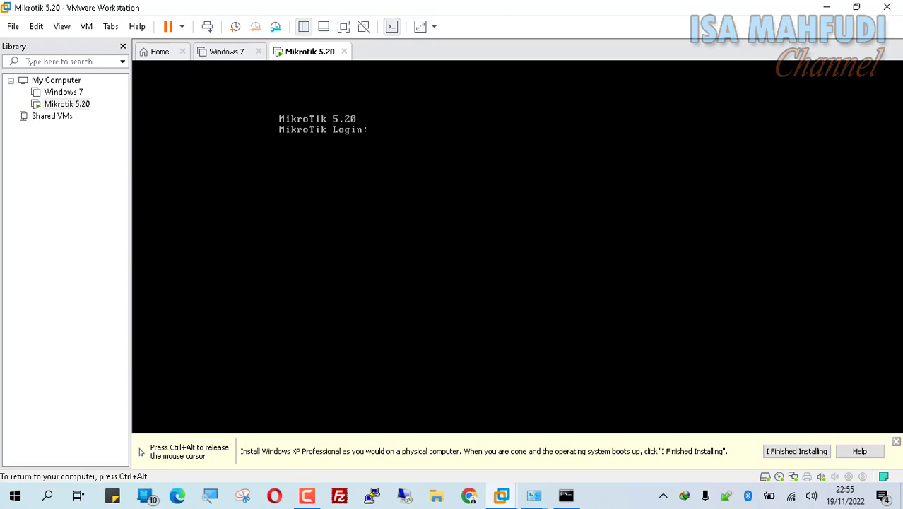
pyautogui.write('admin')
pyautogui.press('Return')
pyautogui.press('Return')
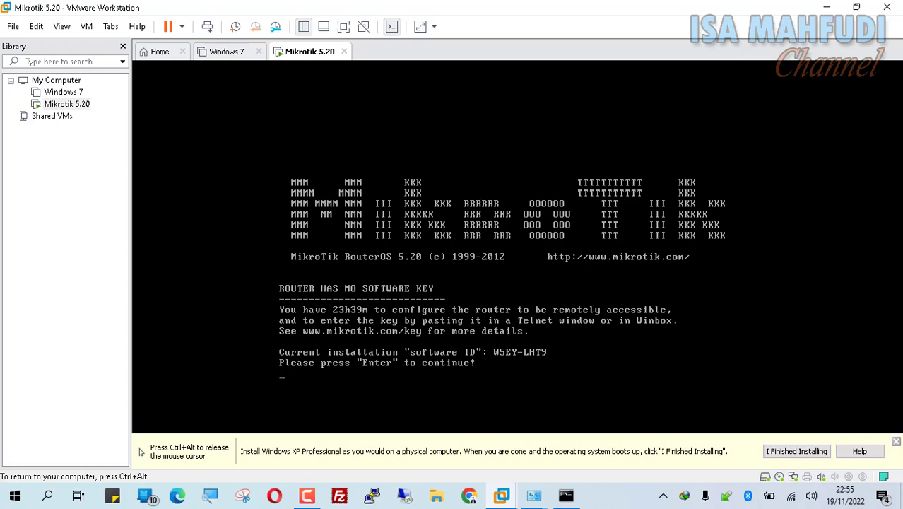
# Step: Dismiss the software key notice, then bring back the host's ipconfig showing VMnet8 at 192.168.183.1
pyautogui.press('Return')
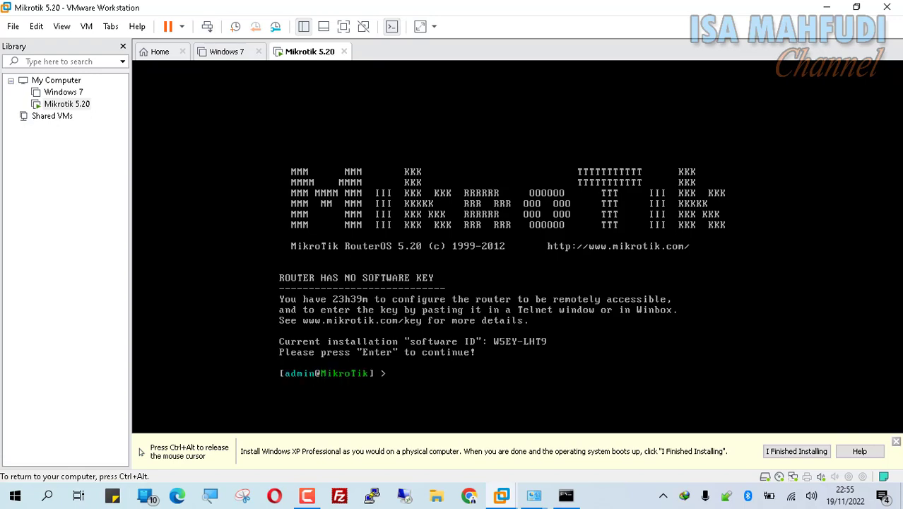
pyautogui.hotkey('ctrl', 'alt')
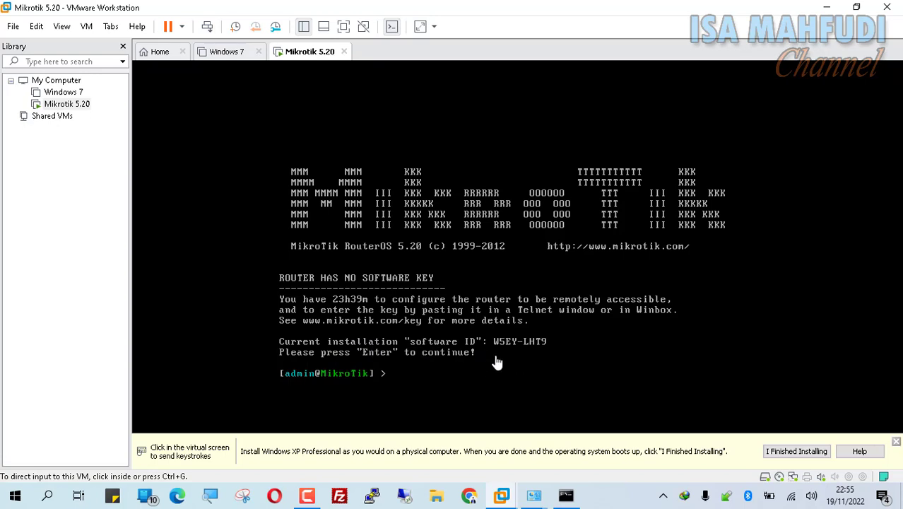
pyautogui.click(535, 376)
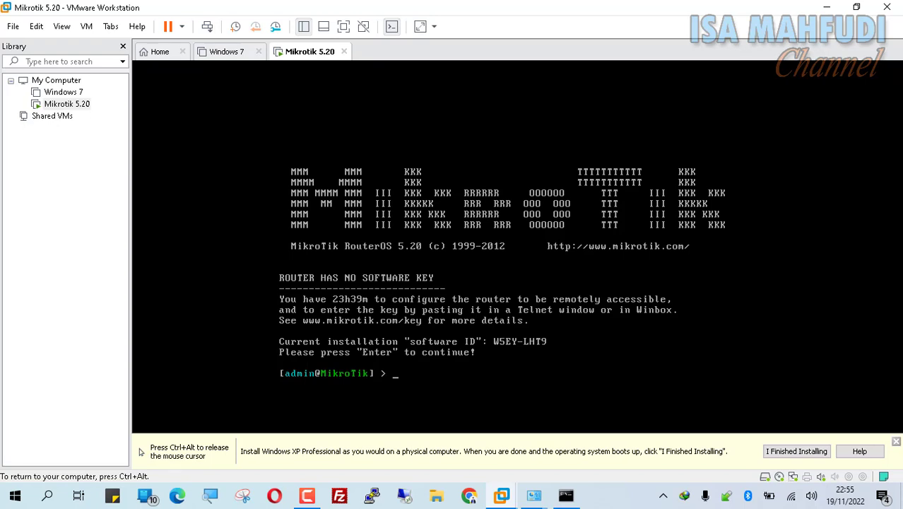
pyautogui.hotkey('ctrl', 'alt')
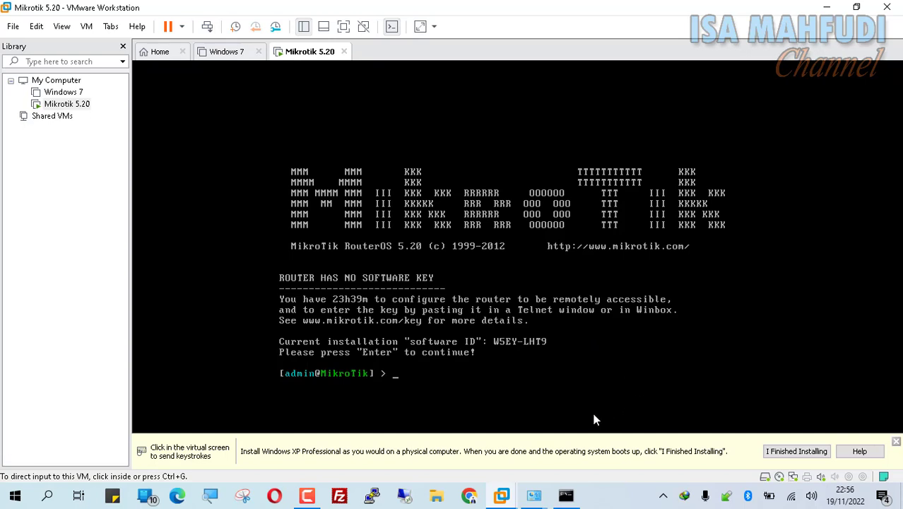
pyautogui.click(565, 494)
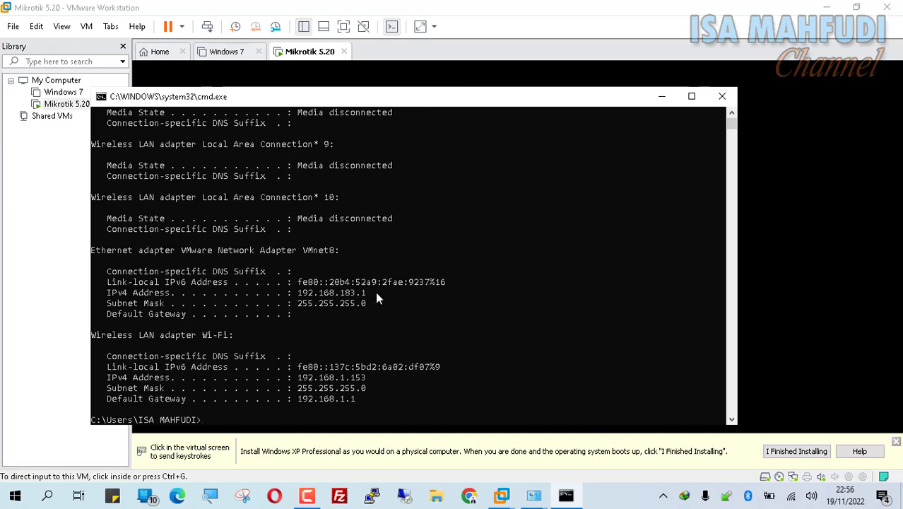
# Step: Start the command 'ip address add address=' at the MikroTik prompt using Tab completion
pyautogui.click(788, 190)
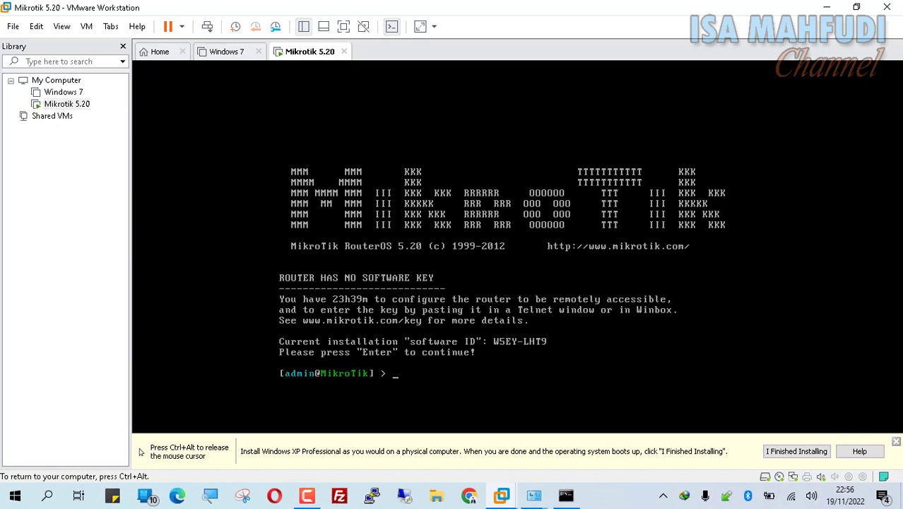
pyautogui.write('ip add')
pyautogui.press('Tab')
pyautogui.write('add ad')
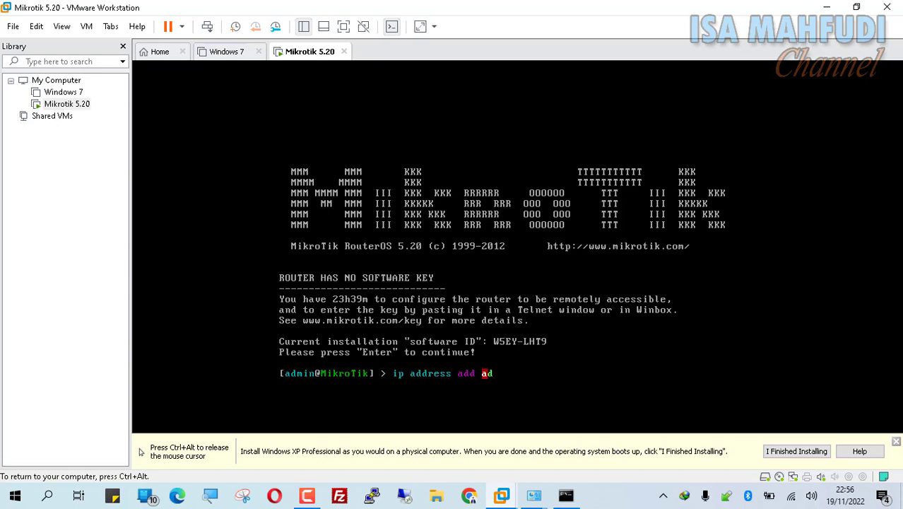
pyautogui.press('Tab')
# Step: Recheck the host's VMnet8 address, then finish the command with 192.168.183.2/24 interface=ether1
pyautogui.hotkey('ctrl', 'alt')
pyautogui.click(565, 494)
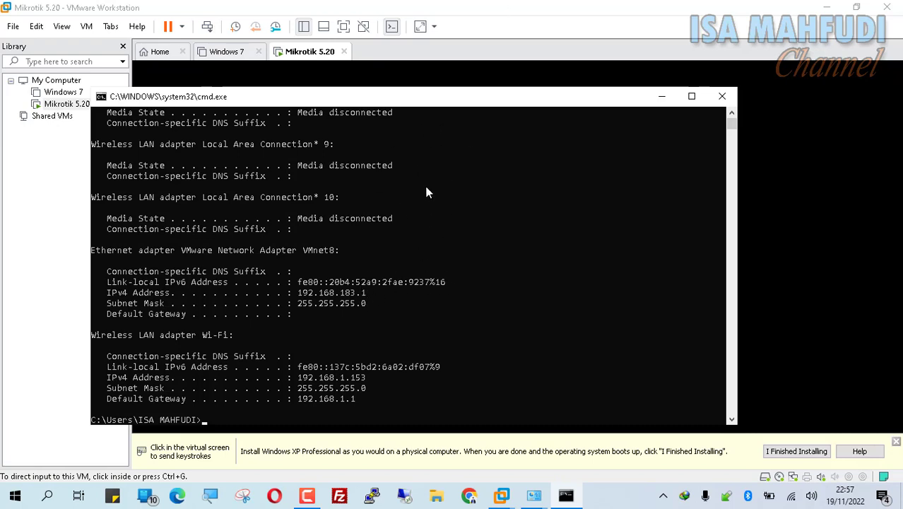
pyautogui.click(564, 57)
pyautogui.click(591, 356)
pyautogui.write('192')
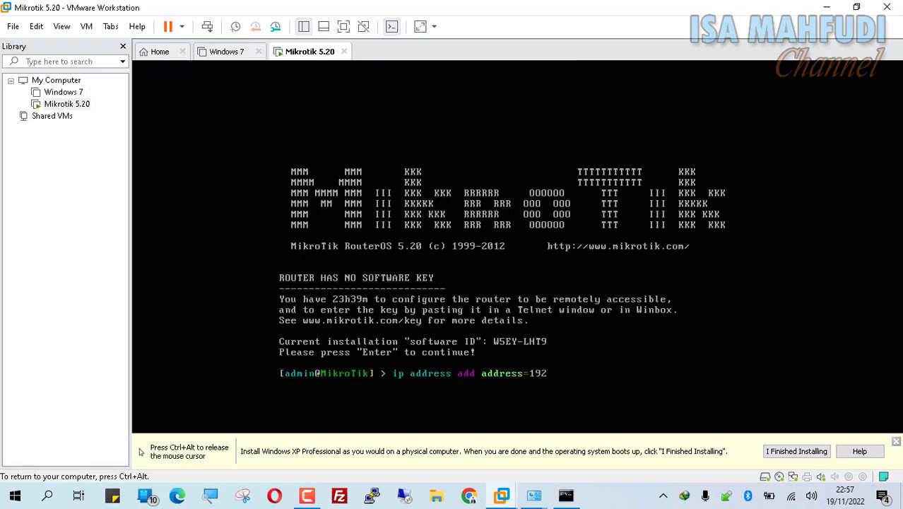
pyautogui.write('.168.183.2/24')
pyautogui.write('int')
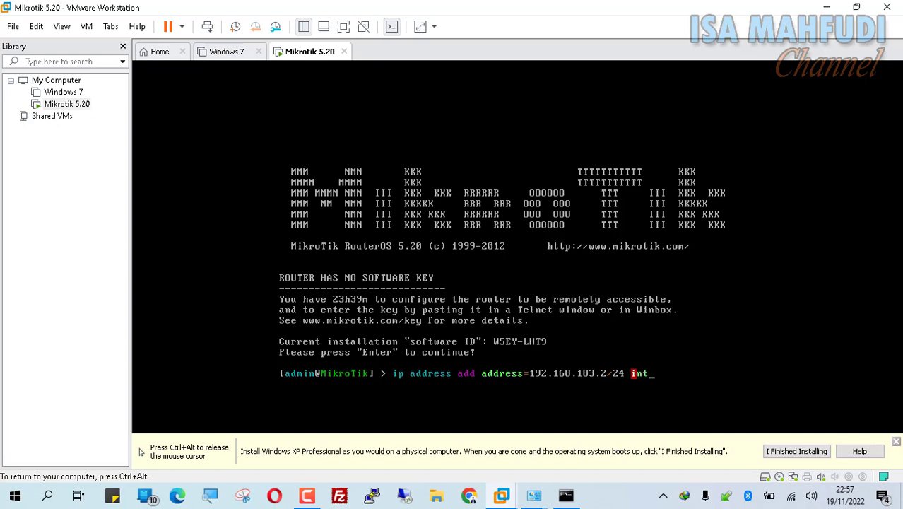
pyautogui.press('Tab')
pyautogui.press('Tab')
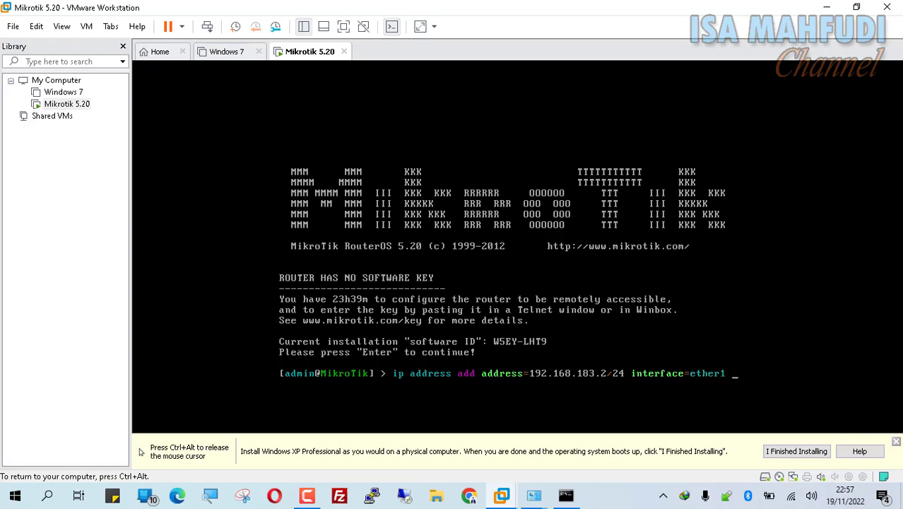
pyautogui.hotkey('ctrl', 'alt')
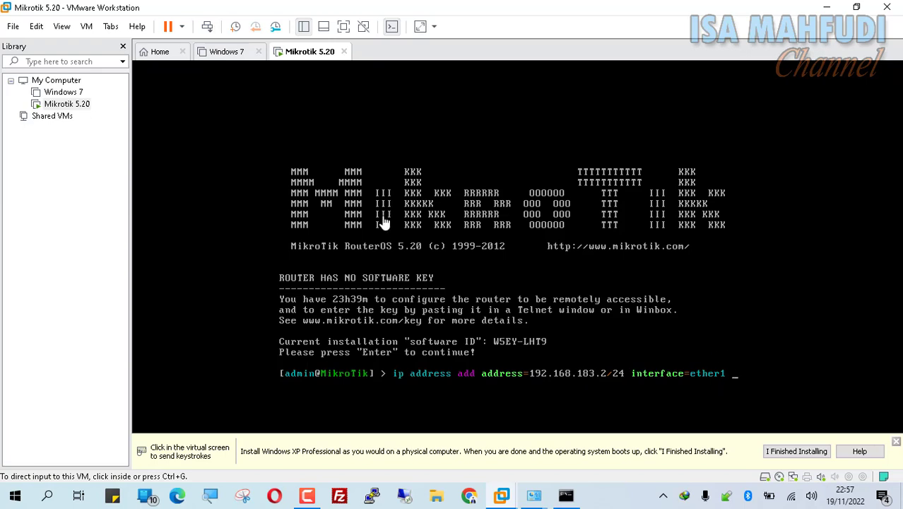
pyautogui.rightClick(309, 56)
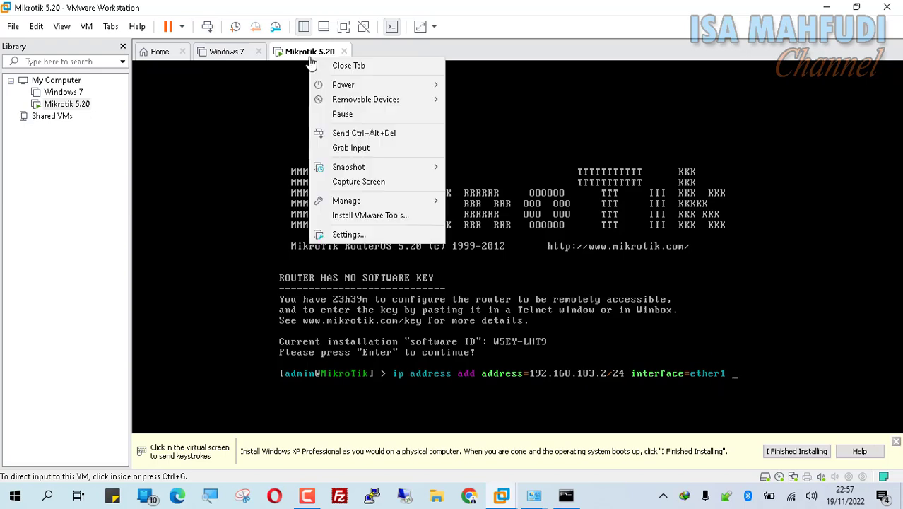
pyautogui.click(402, 240)
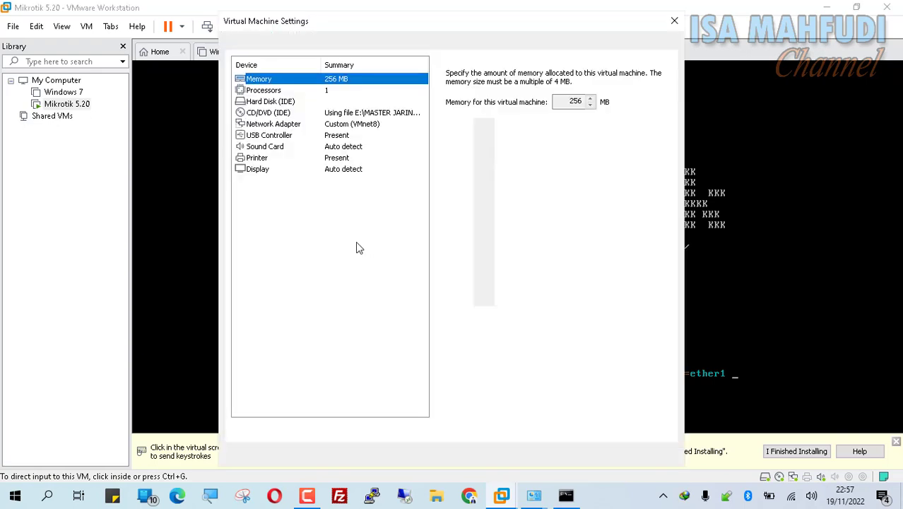
pyautogui.click(360, 125)
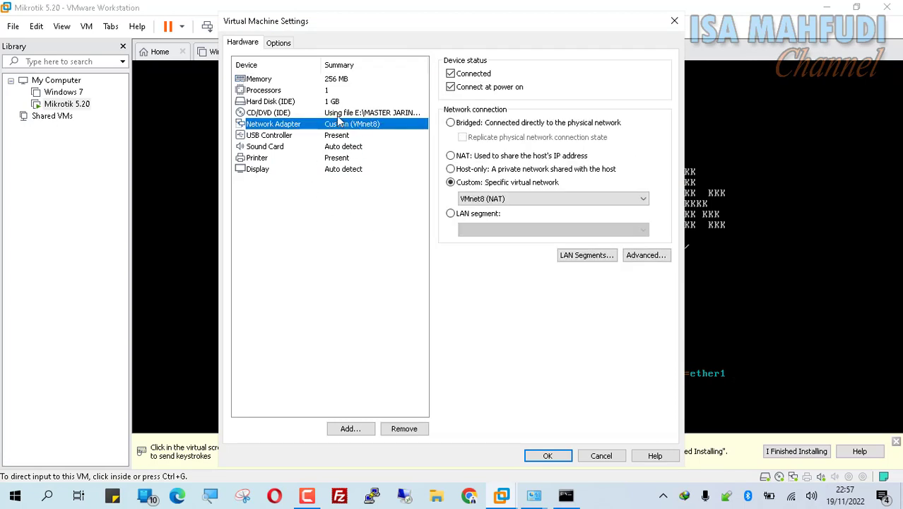
pyautogui.click(362, 433)
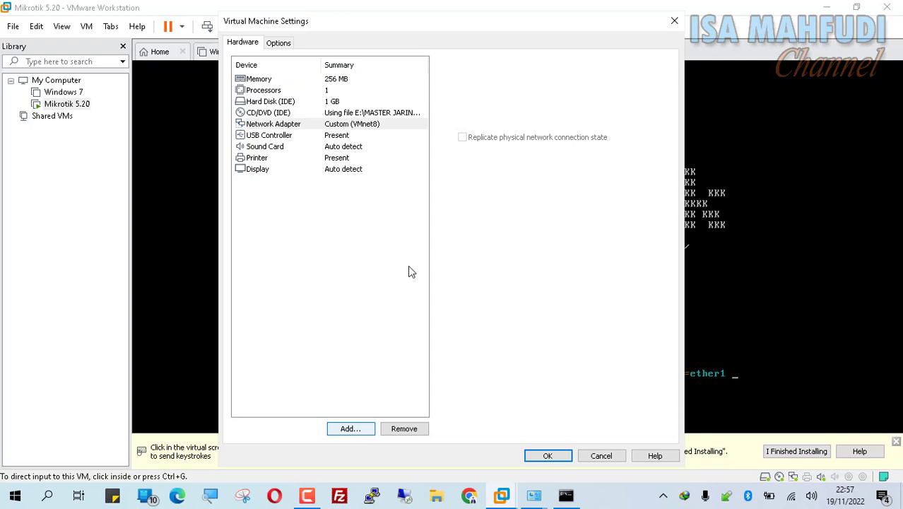
pyautogui.click(570, 376)
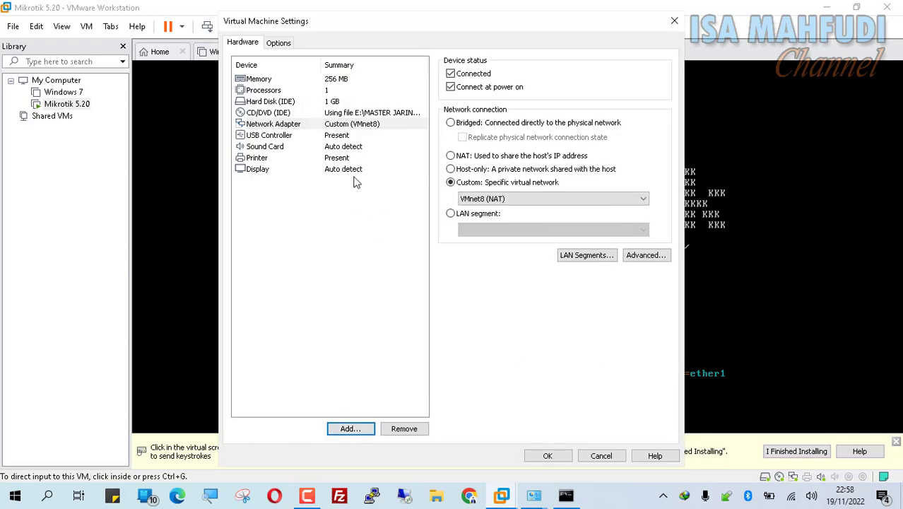
pyautogui.click(365, 124)
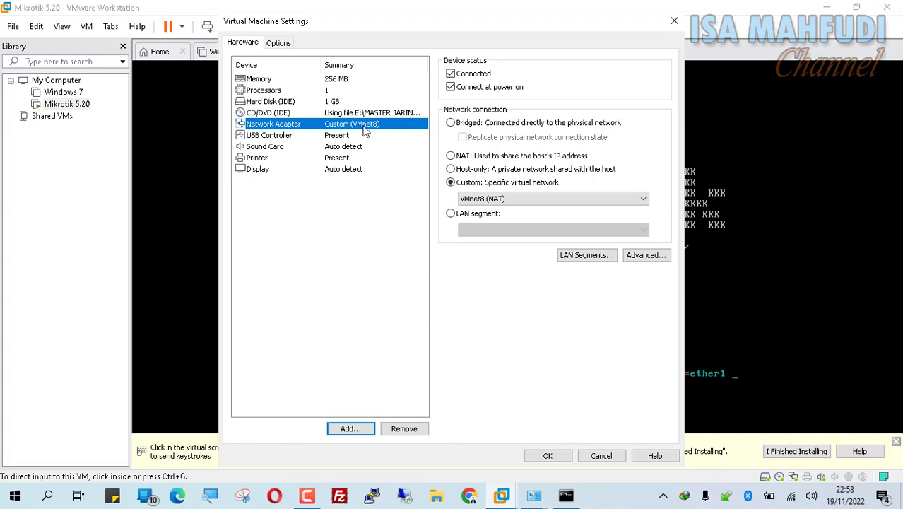
pyautogui.click(548, 454)
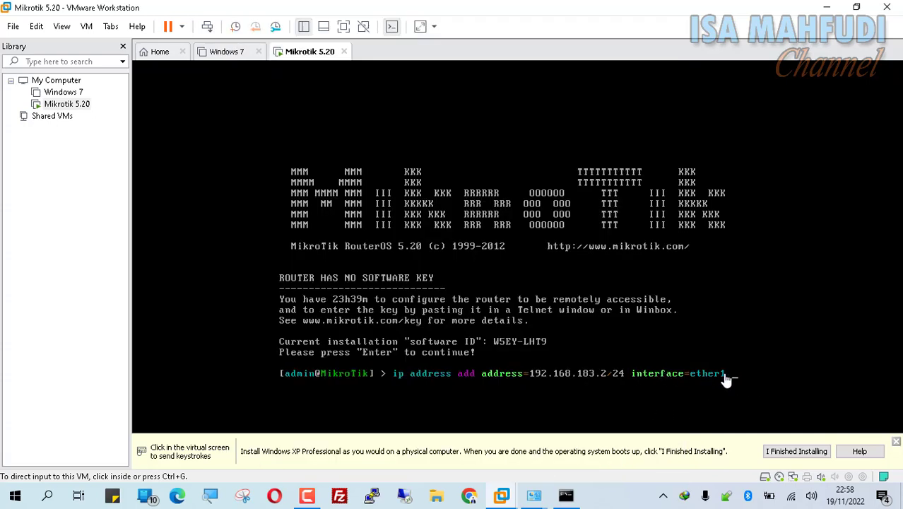
# Step: Run the address-add command, then 'ip address print' to confirm 192.168.183.2/24 on ether1
pyautogui.click(707, 286)
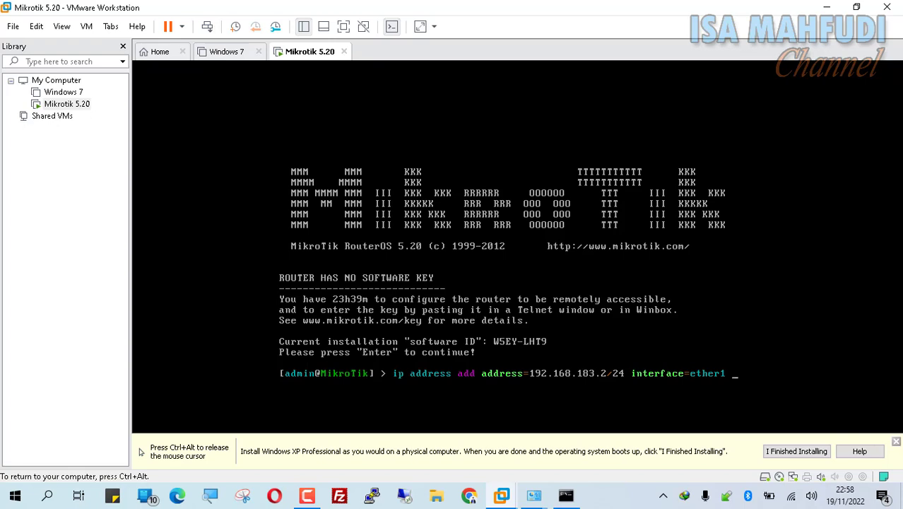
pyautogui.press('Return')
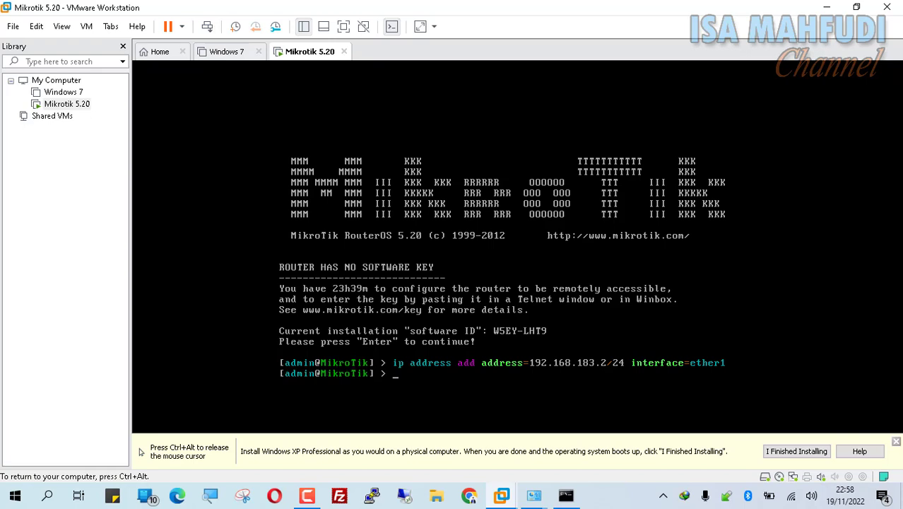
pyautogui.write('ip ad')
pyautogui.press('Tab')
pyautogui.write('prn')
pyautogui.press('BackSpace')
pyautogui.write('i')
pyautogui.press('Tab')
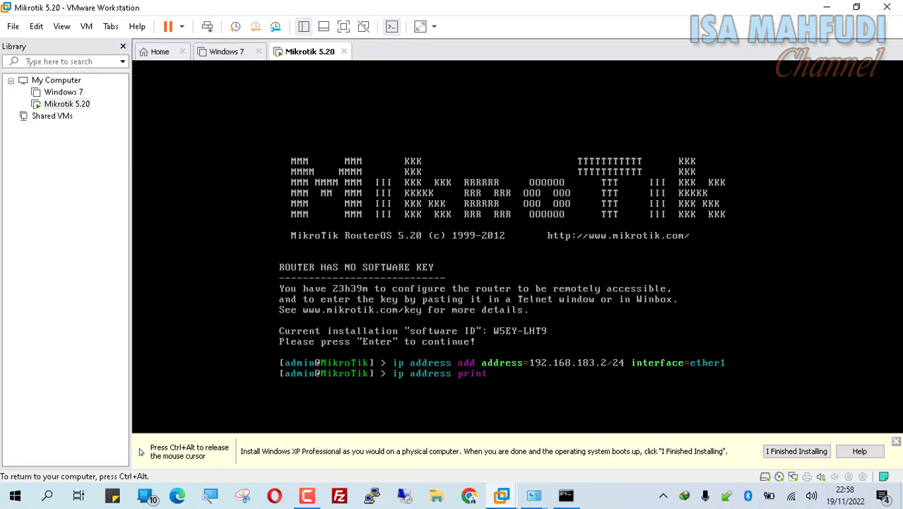
pyautogui.press('Return')
pyautogui.hotkey('ctrl', 'alt')
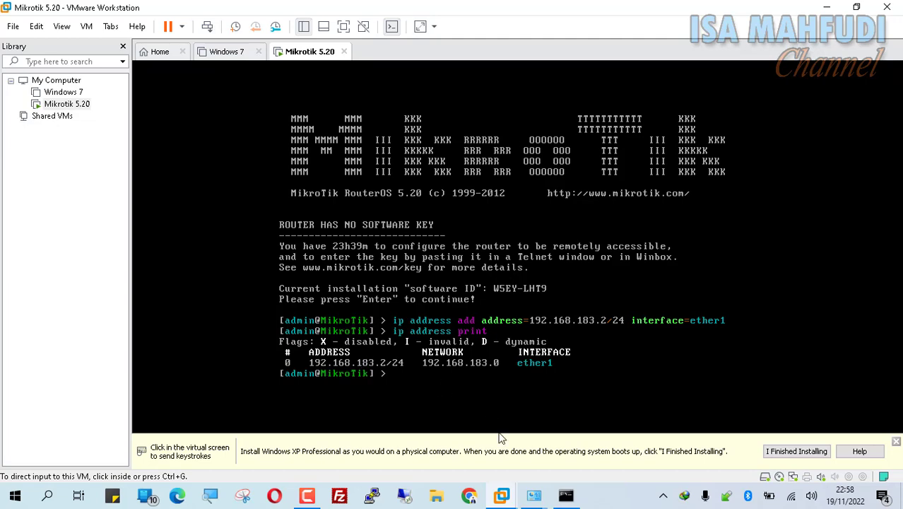
# Step: Load 192.168.183.2 in Chrome's address bar to reach the router's WebFig page
pyautogui.click(469, 495)
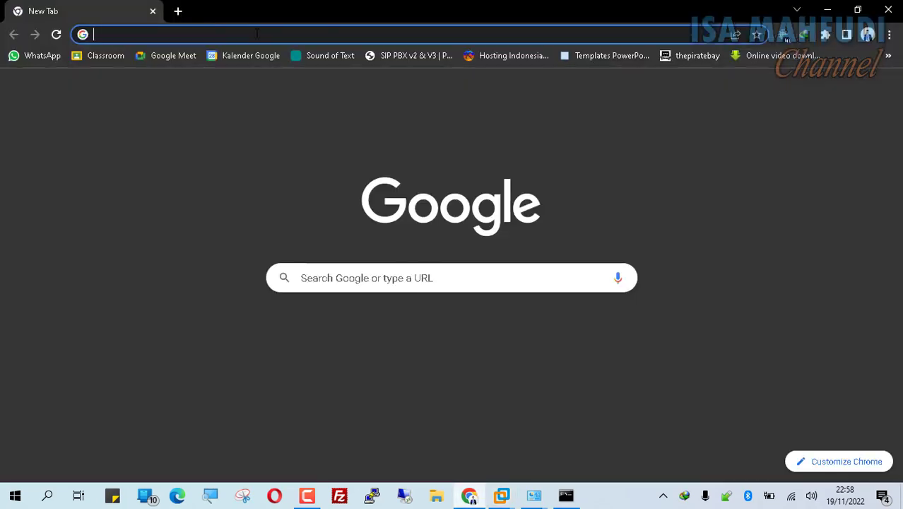
pyautogui.write('192.168')
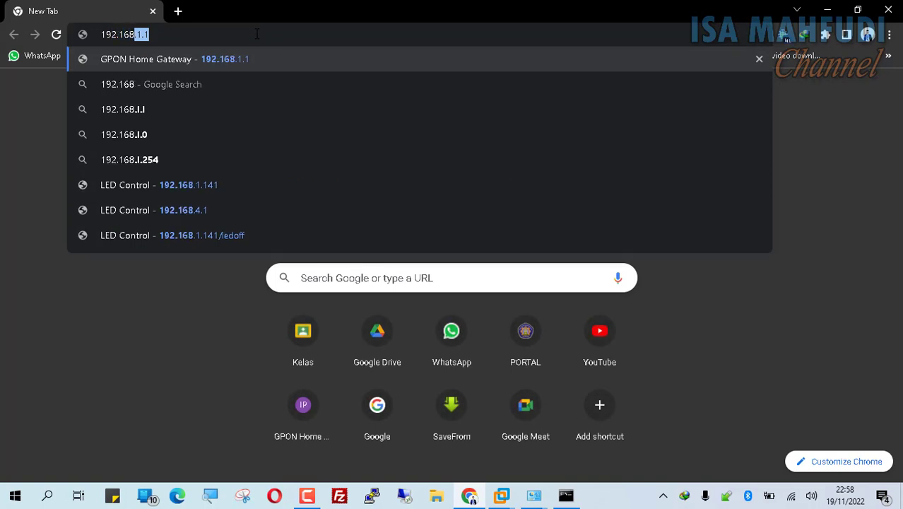
pyautogui.write('.183.2')
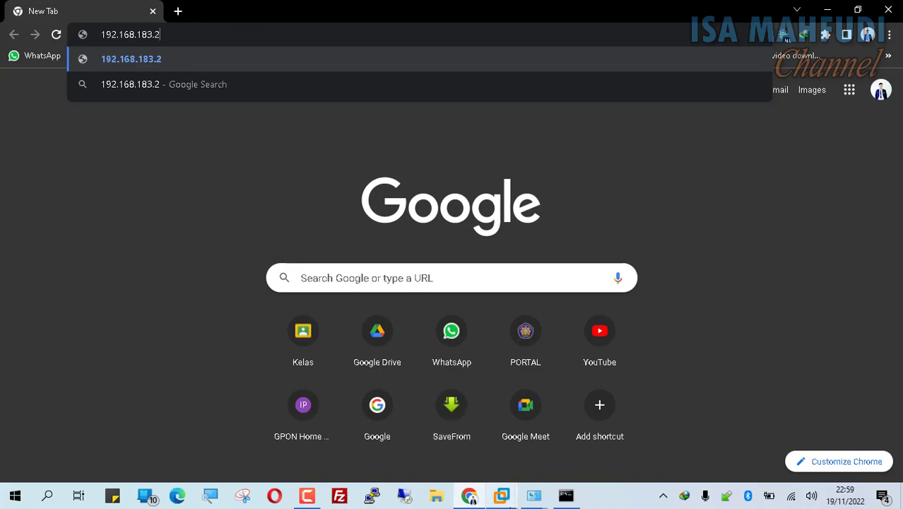
pyautogui.click(501, 494)
pyautogui.click(622, 397)
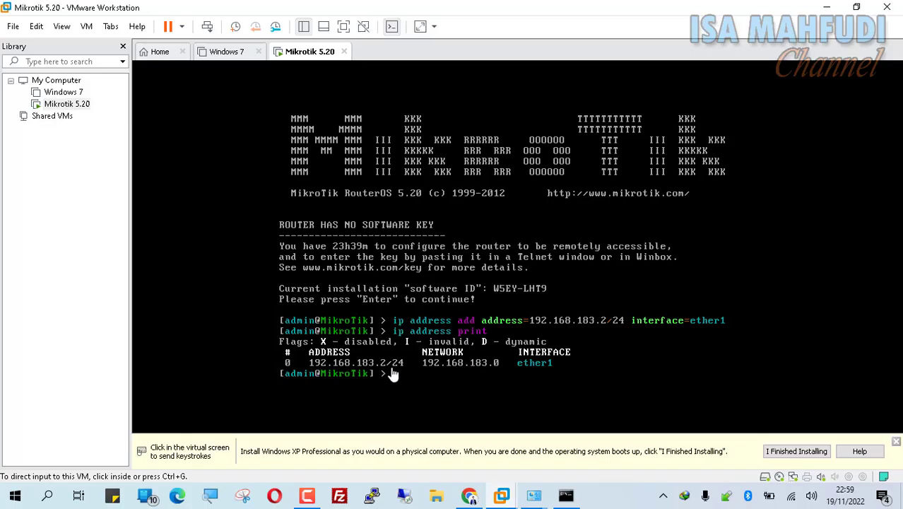
pyautogui.click(469, 494)
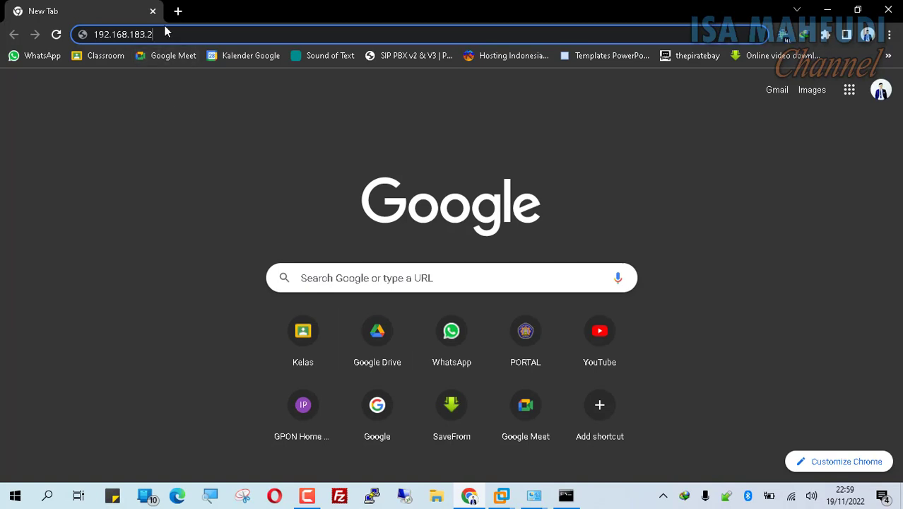
pyautogui.press('Return')
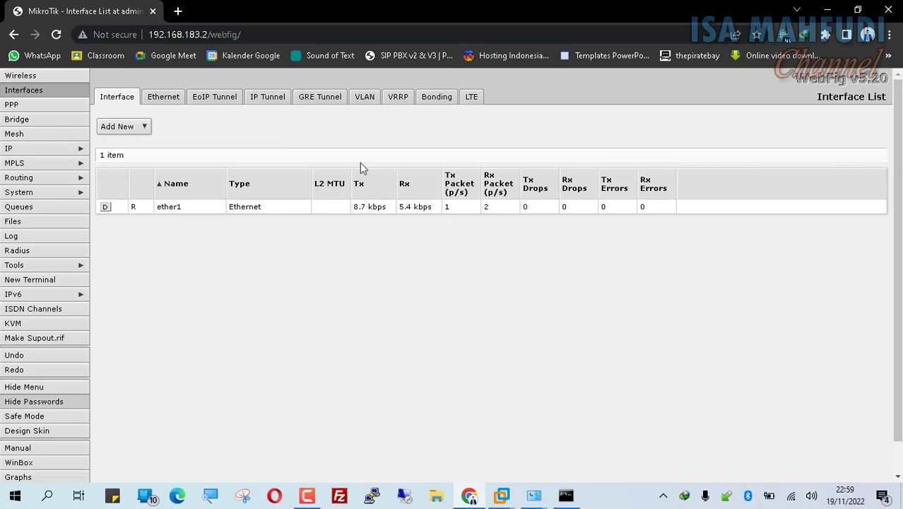
# Step: Download winbox.exe from WebFig's WinBox link and open the WinBox Loader v2.2.18 mid-screen
pyautogui.scroll(-1, 84, 296)
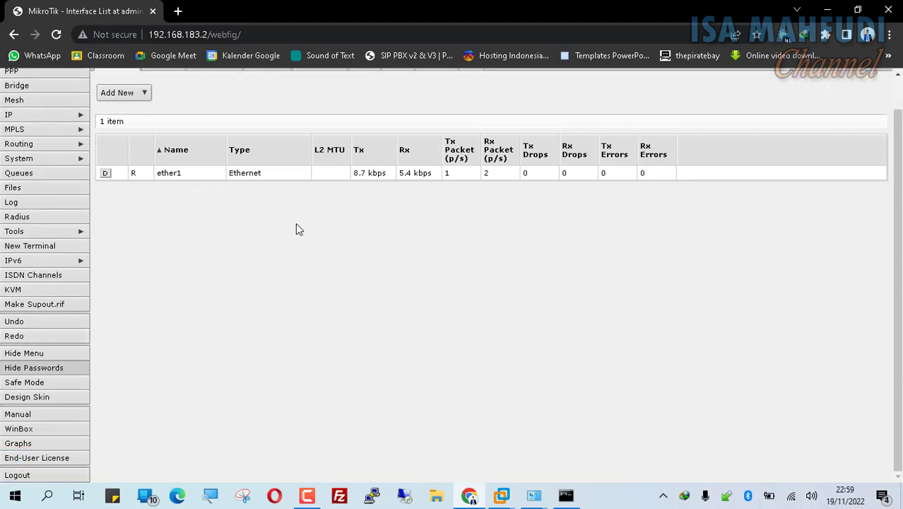
pyautogui.click(20, 431)
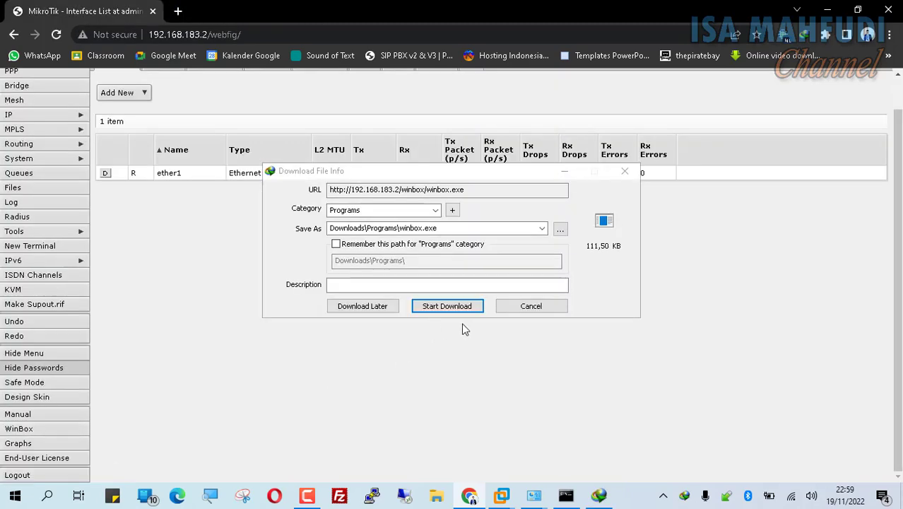
pyautogui.click(450, 303)
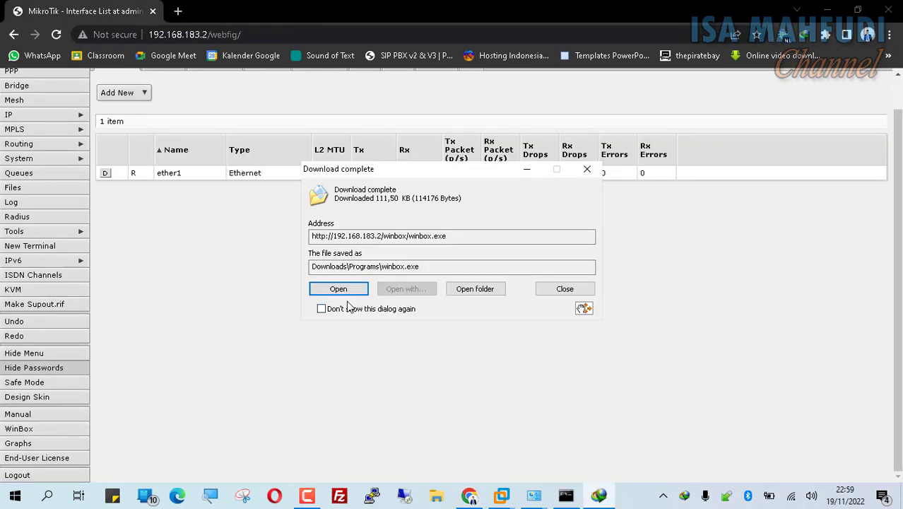
pyautogui.click(360, 290)
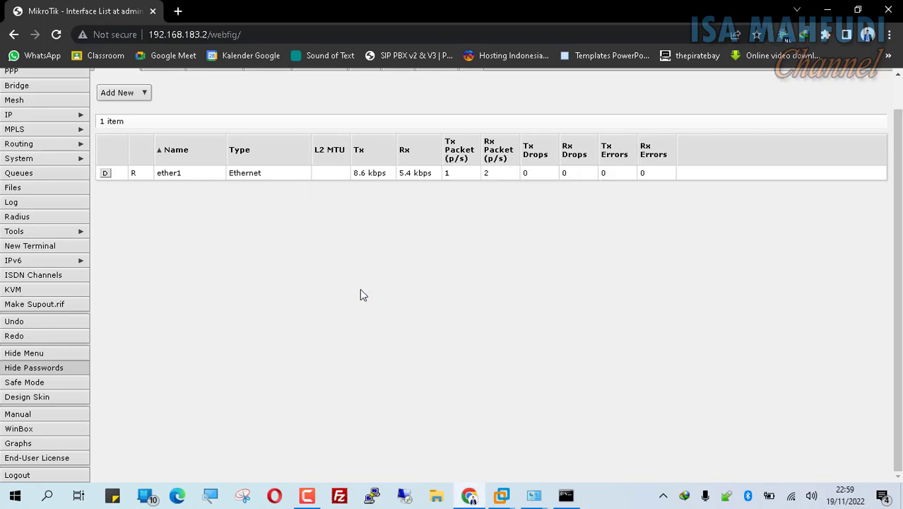
pyautogui.moveTo(117, 23); pyautogui.dragTo(599, 209)
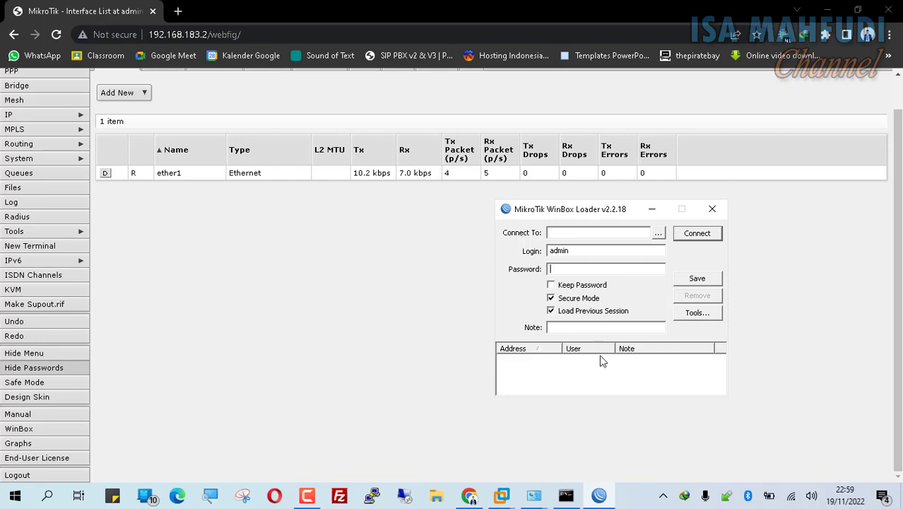
# Step: Pick router 192.168.183.2 from WinBox's neighbor list and connect as admin
pyautogui.click(572, 233)
pyautogui.rightClick(599, 494)
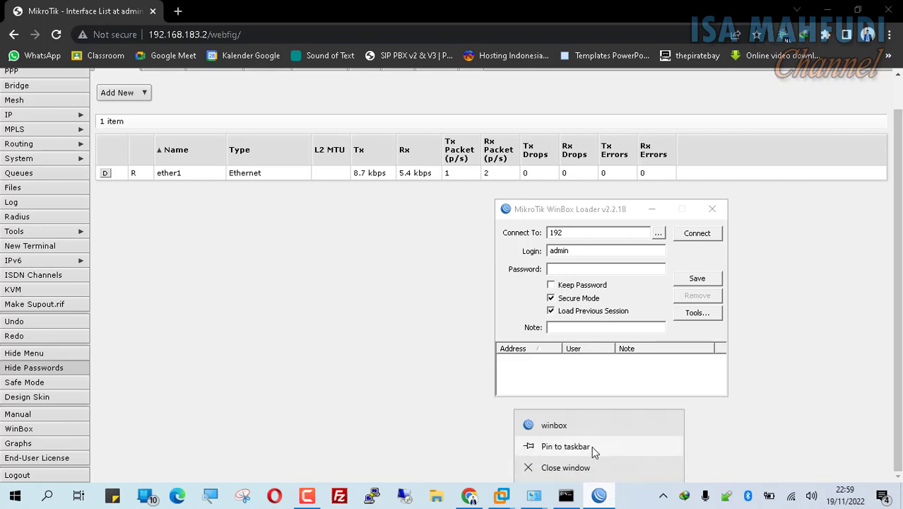
pyautogui.click(609, 487)
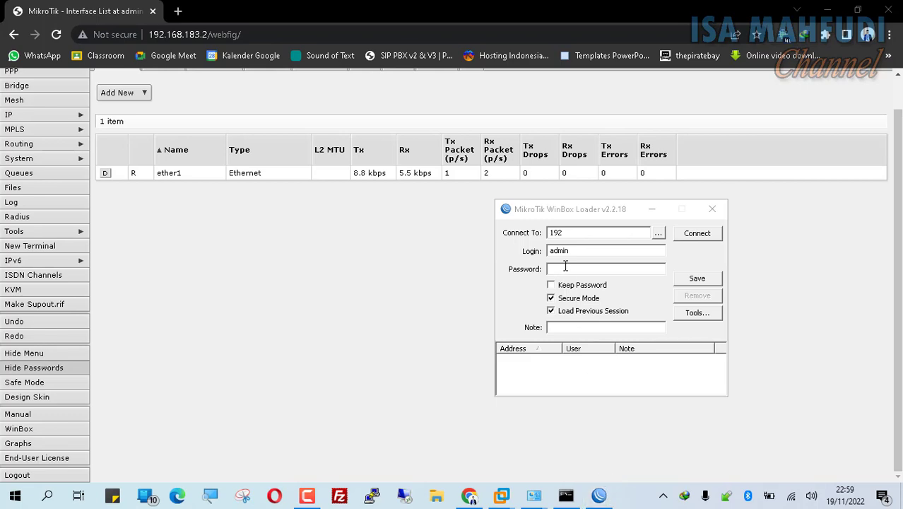
pyautogui.moveTo(550, 216); pyautogui.dragTo(503, 216)
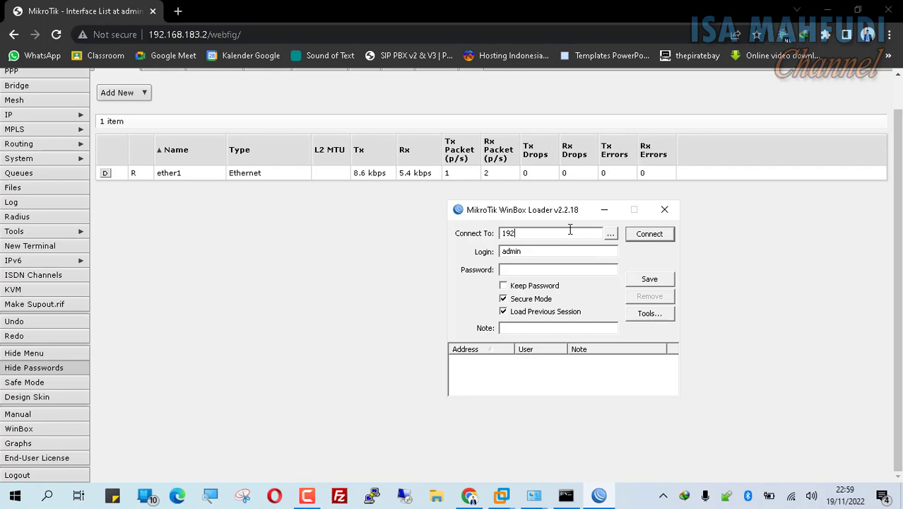
pyautogui.write('.168.183.2')
pyautogui.hotkey('ctrl', 'a')
pyautogui.press('BackSpace')
pyautogui.click(611, 236)
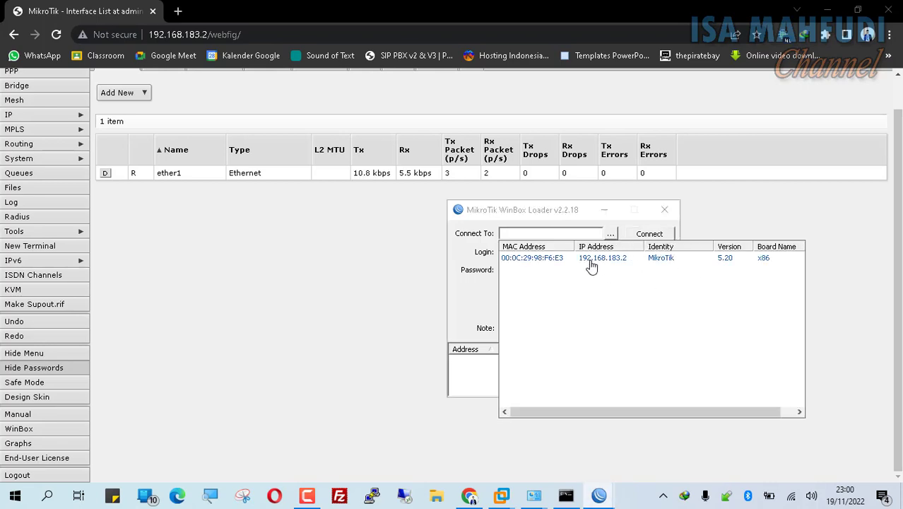
pyautogui.click(594, 263)
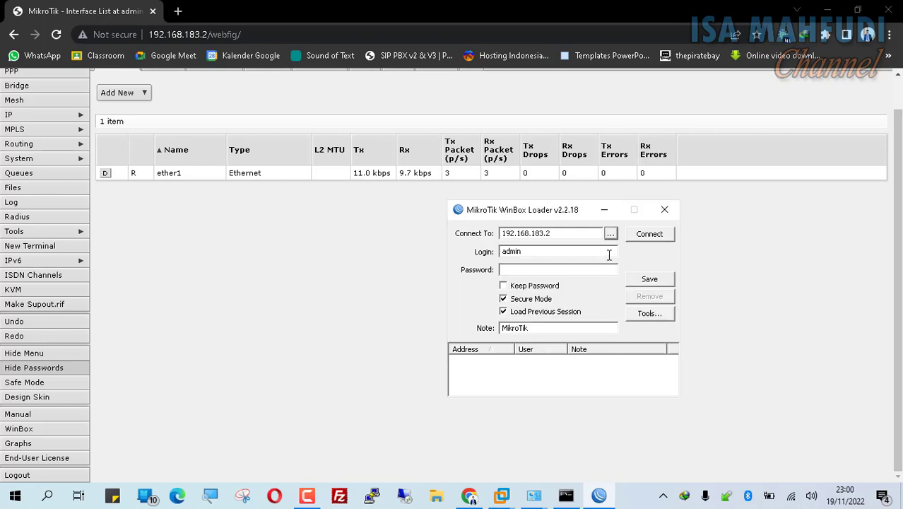
pyautogui.click(651, 238)
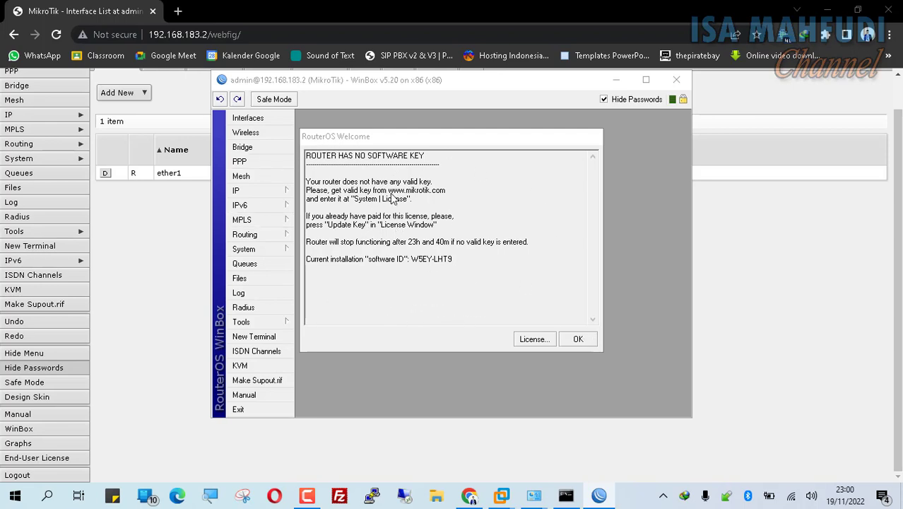
# Step: Return to the WinBox session and open System > License
pyautogui.moveTo(501, 494)
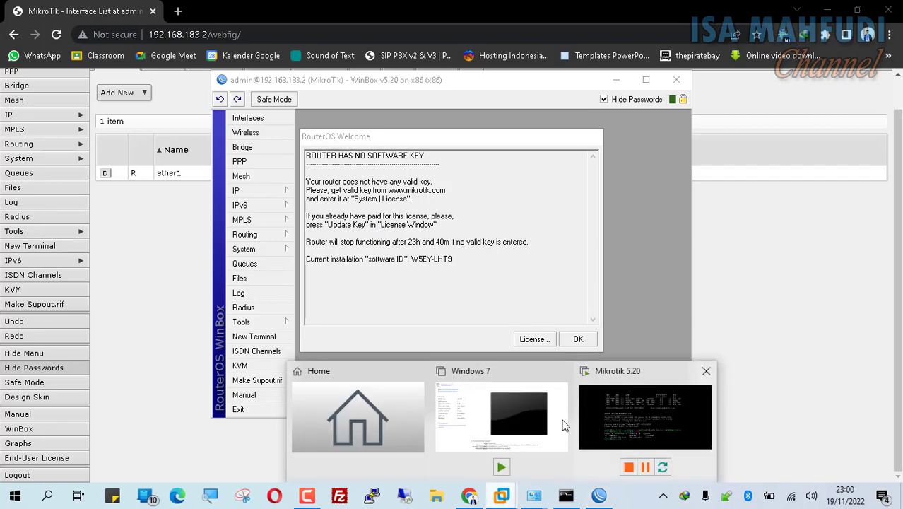
pyautogui.click(625, 407)
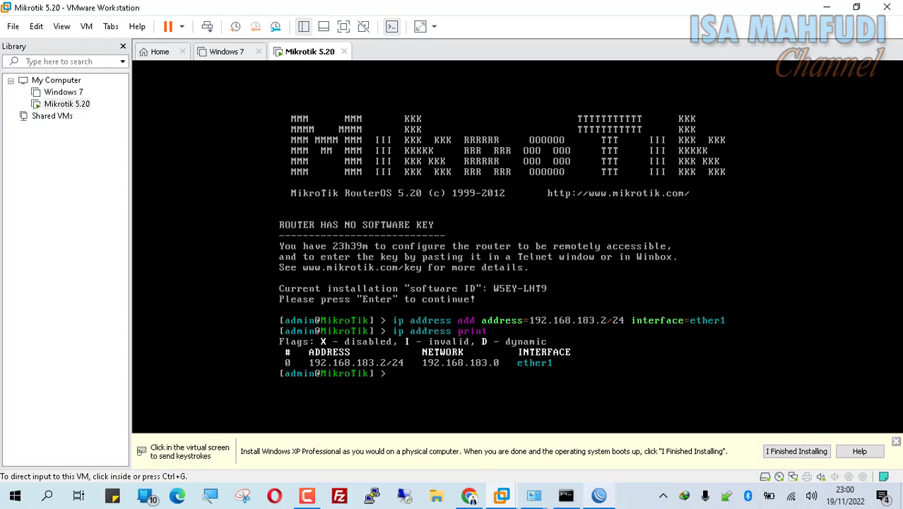
pyautogui.click(599, 494)
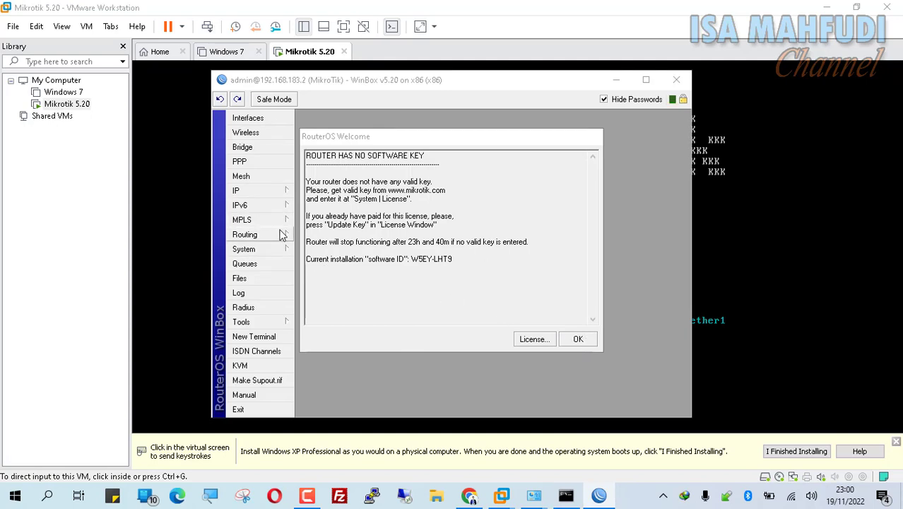
pyautogui.click(271, 252)
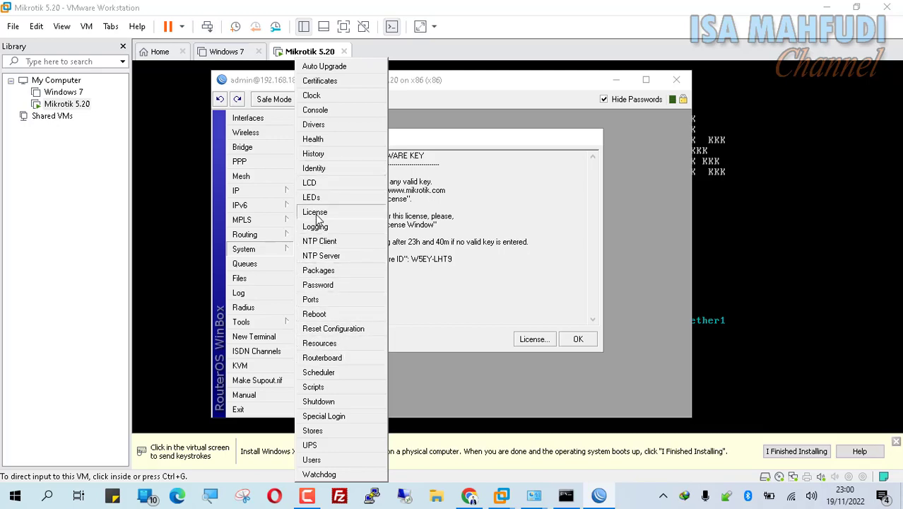
pyautogui.click(318, 213)
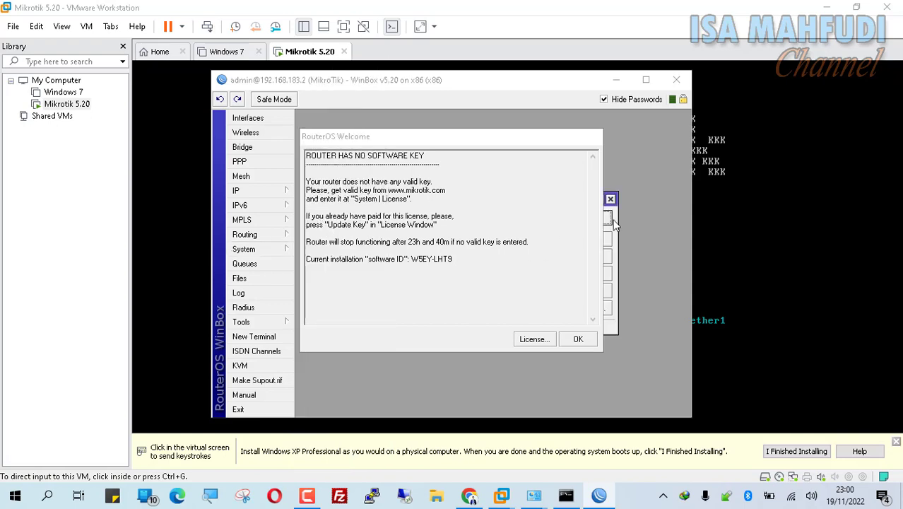
# Step: Move the Welcome notice aside, maximize WinBox, and place the License window on the right
pyautogui.moveTo(568, 136); pyautogui.dragTo(492, 121)
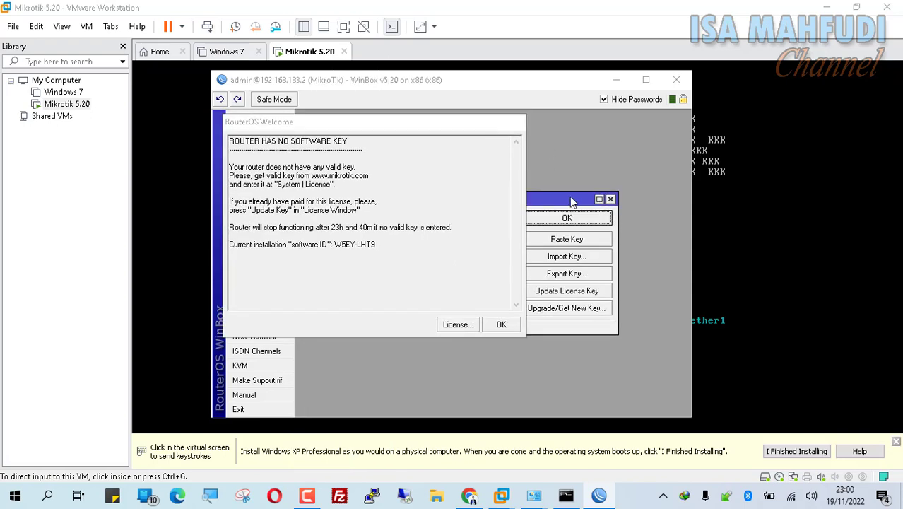
pyautogui.moveTo(558, 202); pyautogui.dragTo(630, 178)
pyautogui.click(646, 79)
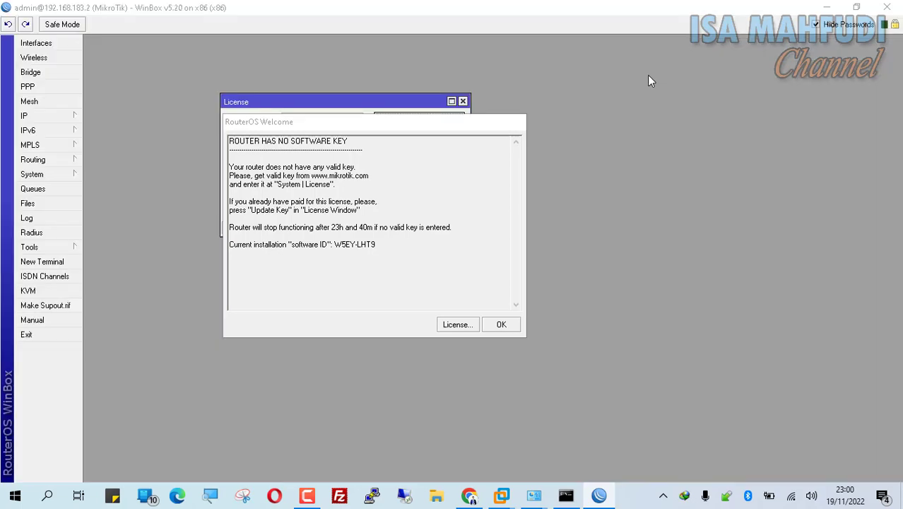
pyautogui.moveTo(364, 103); pyautogui.dragTo(738, 150)
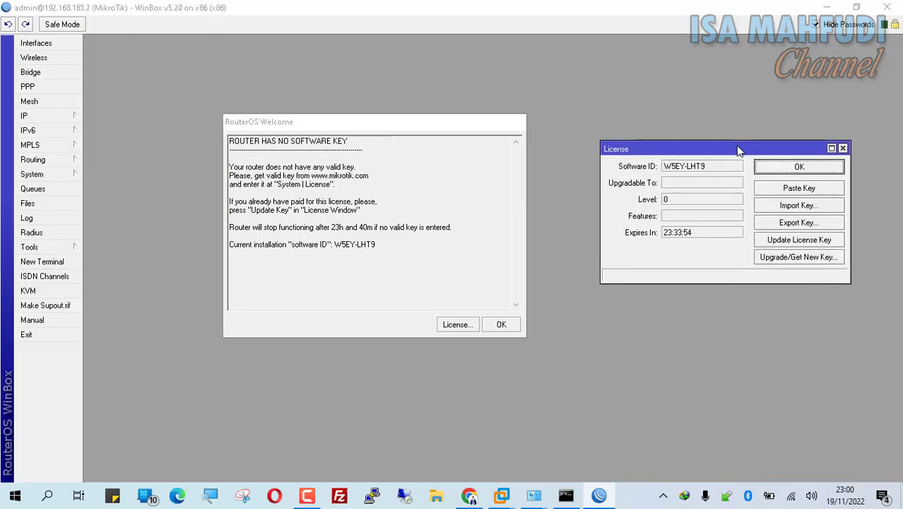
# Step: Browse to DATA (E:) > MASTER JARINGAN KOMPUTER 2 > KEY mikrotik-5.20 and select the .KEY file
pyautogui.click(799, 207)
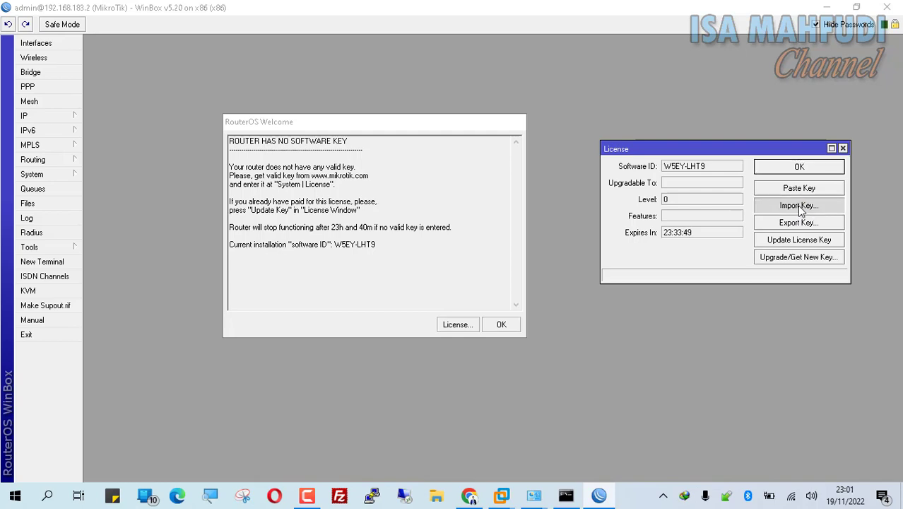
pyautogui.click(69, 242)
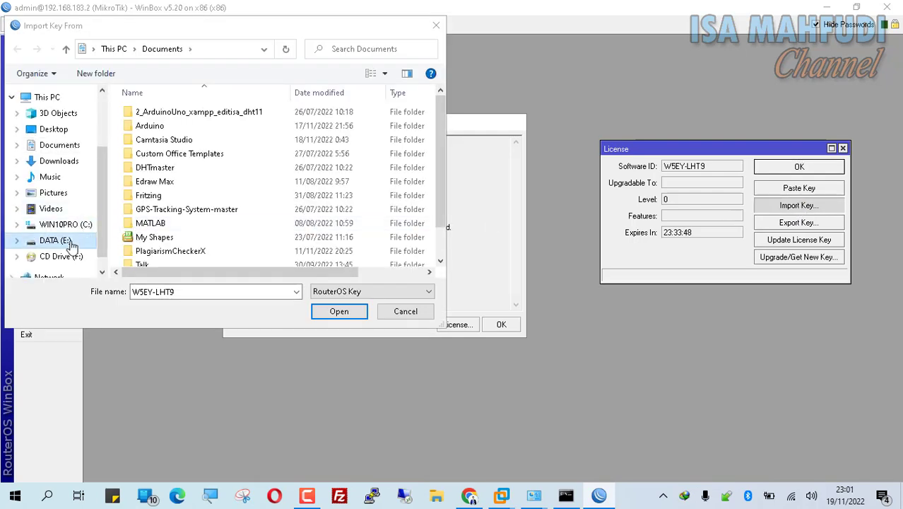
pyautogui.scroll(-7, 205, 201)
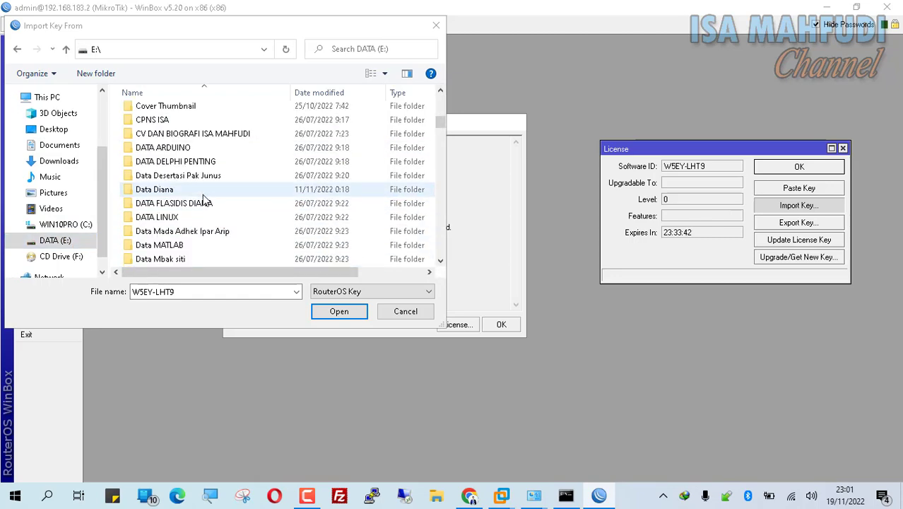
pyautogui.scroll(-15, 205, 198)
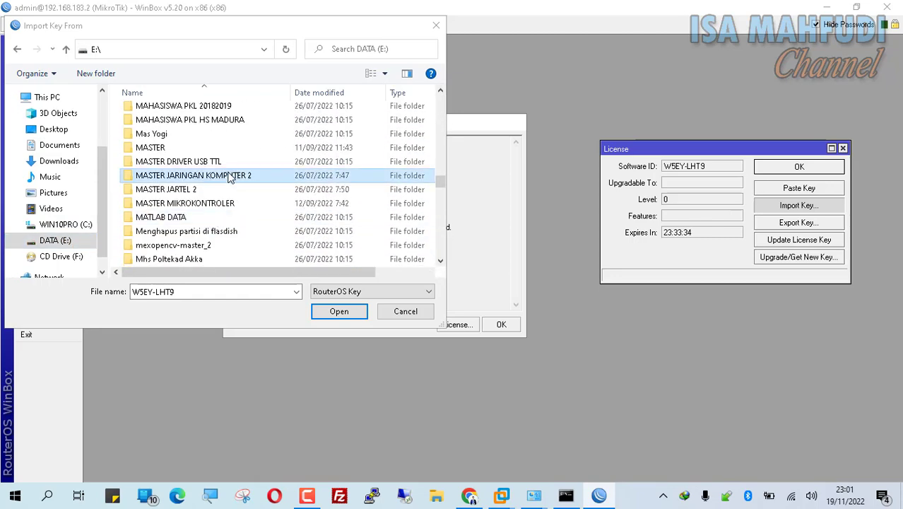
pyautogui.doubleClick(230, 176)
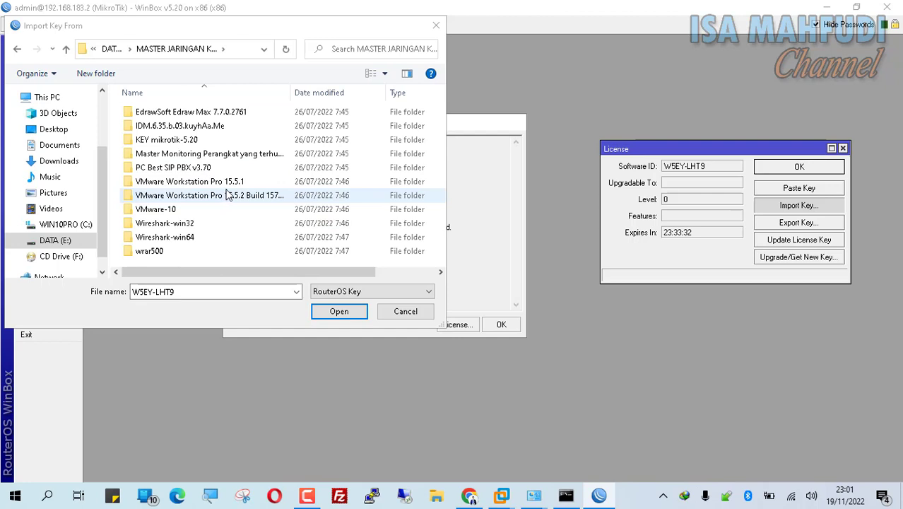
pyautogui.doubleClick(180, 141)
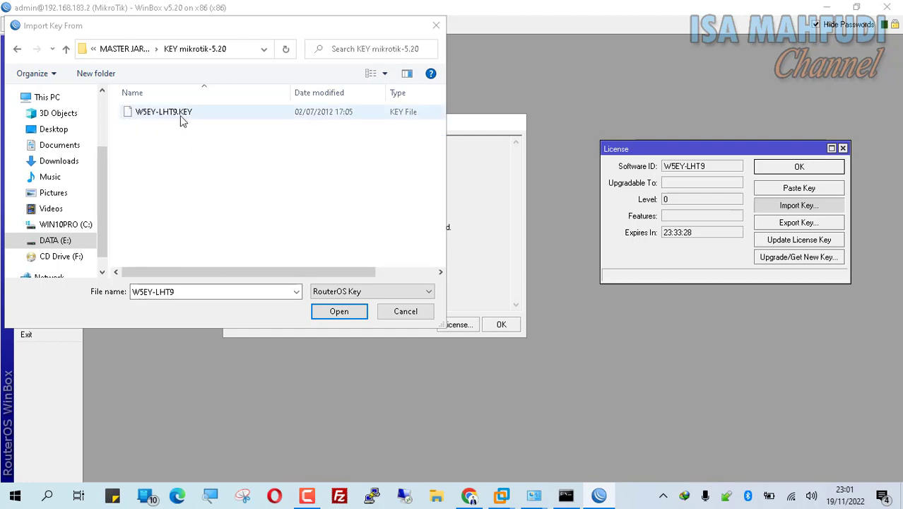
pyautogui.click(181, 117)
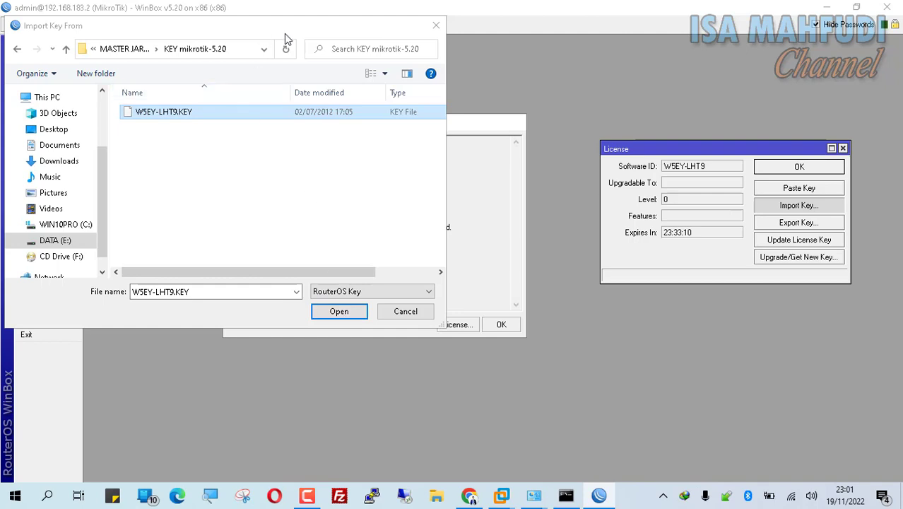
pyautogui.moveTo(284, 31); pyautogui.dragTo(447, 50)
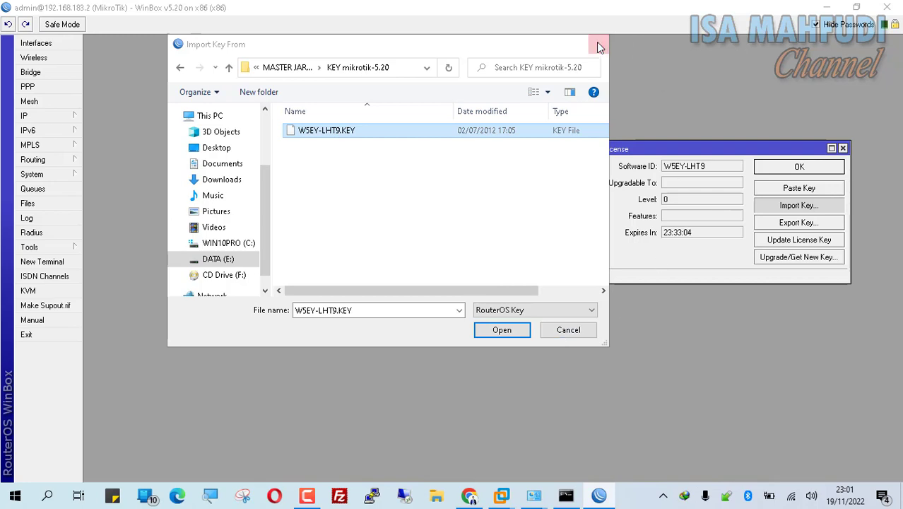
# Step: End the frozen winbox (32 bit) process from Task Manager's Apps list
pyautogui.hotkey('ctrl', 'shift', 'Escape')
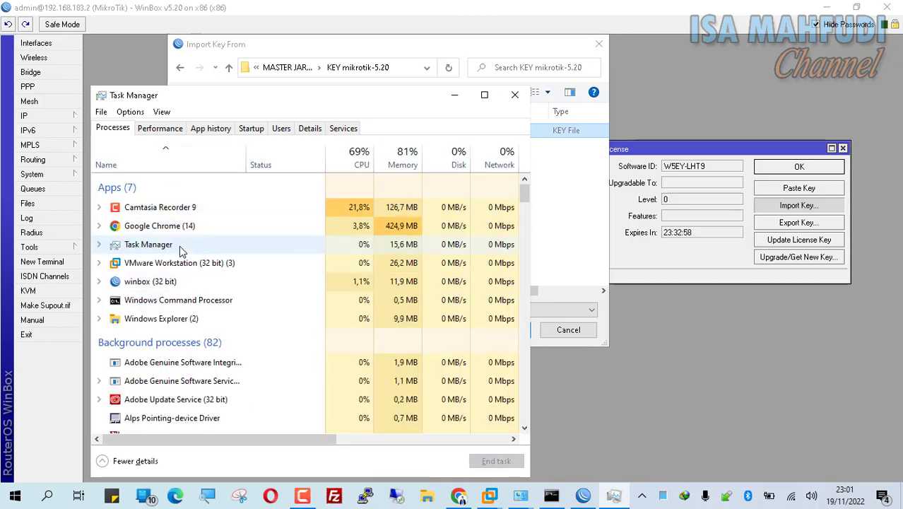
pyautogui.click(203, 282)
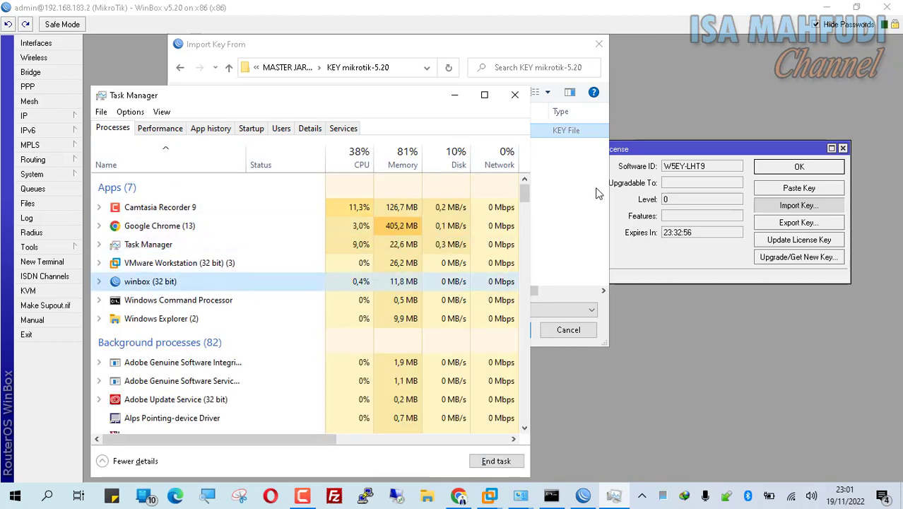
pyautogui.click(604, 211)
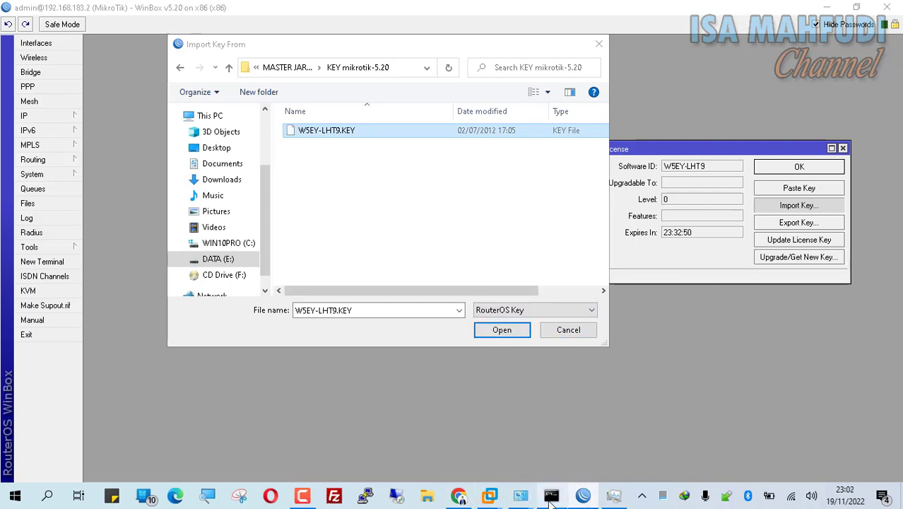
pyautogui.click(613, 495)
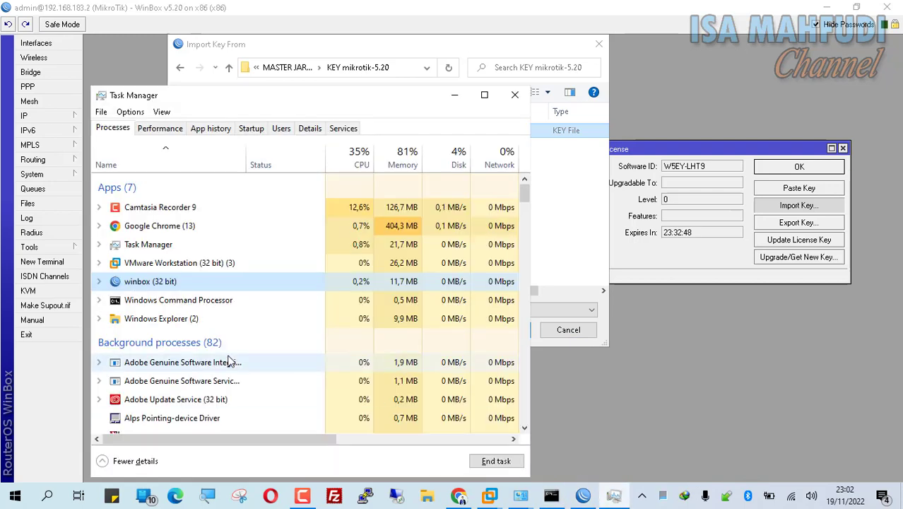
pyautogui.click(510, 461)
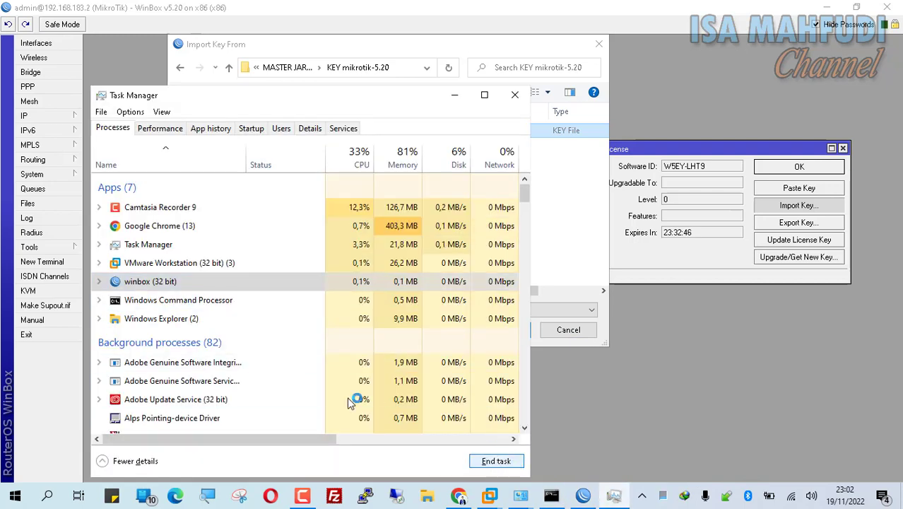
pyautogui.click(167, 268)
pyautogui.click(170, 284)
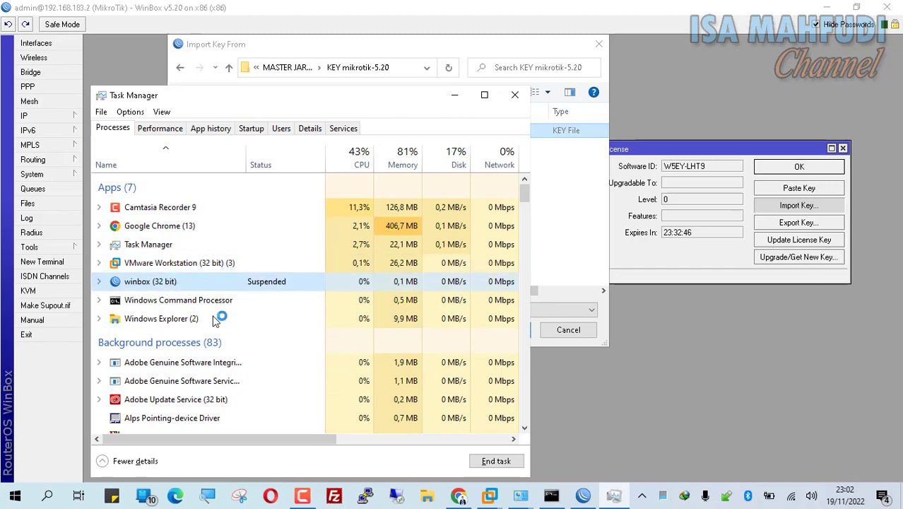
pyautogui.click(503, 461)
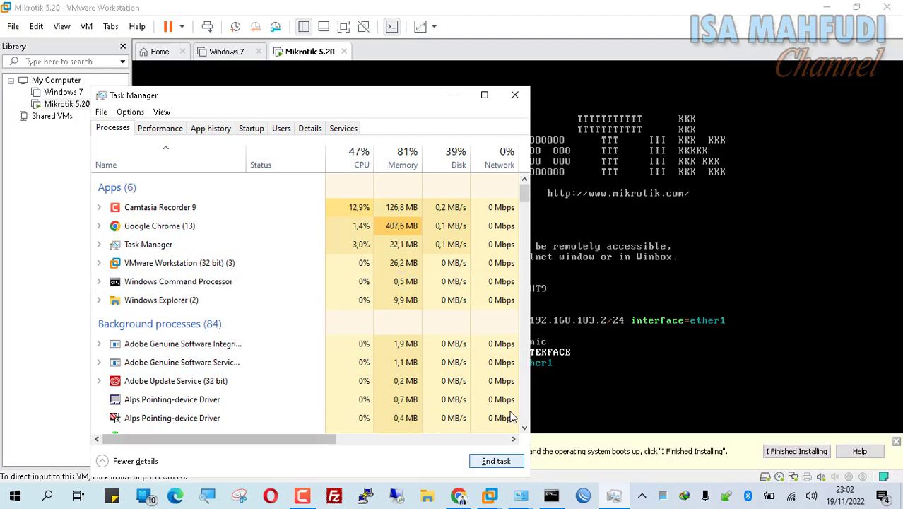
# Step: Run 'ip address remove numbers=0' in the MikroTik console to delete 192.168.183.2/24
pyautogui.click(673, 333)
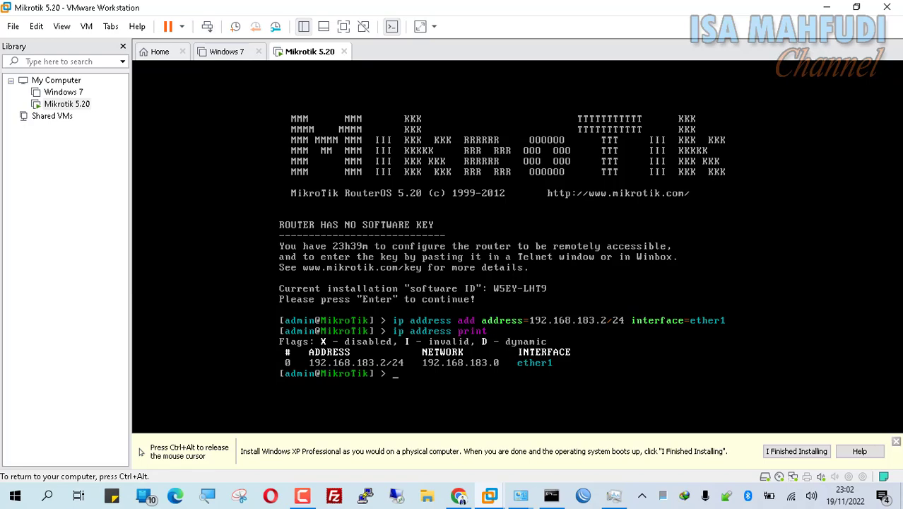
pyautogui.hotkey('ctrl', 'alt')
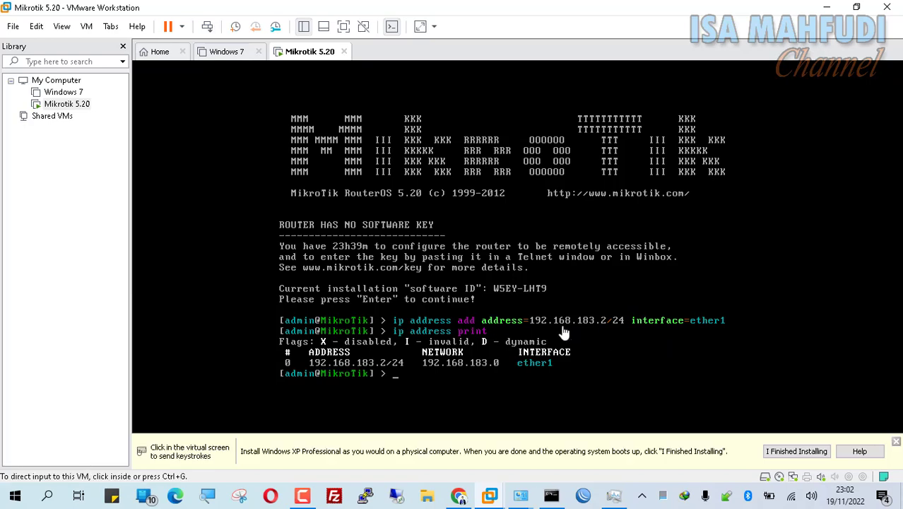
pyautogui.click(422, 382)
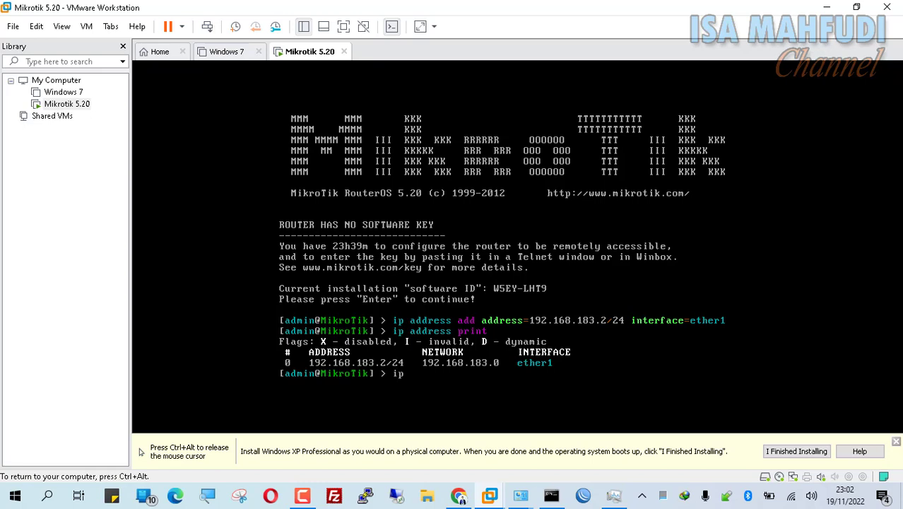
pyautogui.write('ip ad')
pyautogui.press('Tab')
pyautogui.press('Tab')
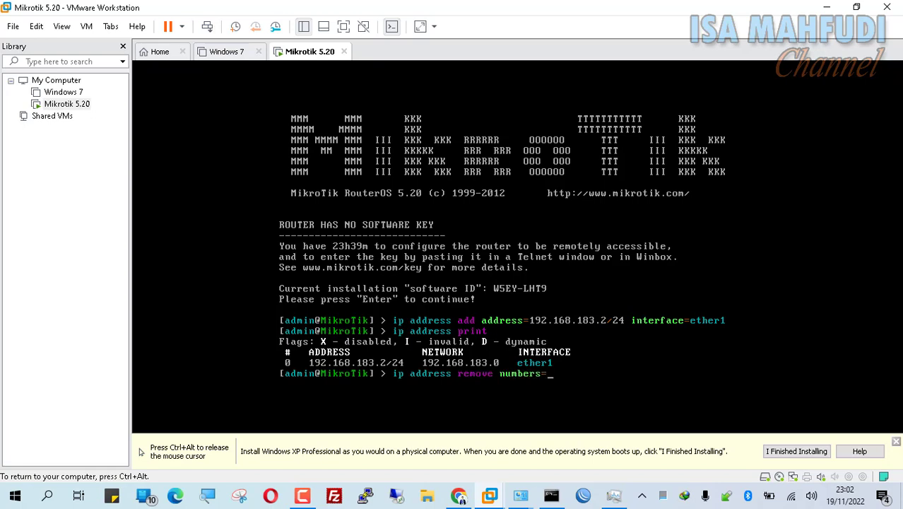
pyautogui.hotkey('ctrl', 'alt')
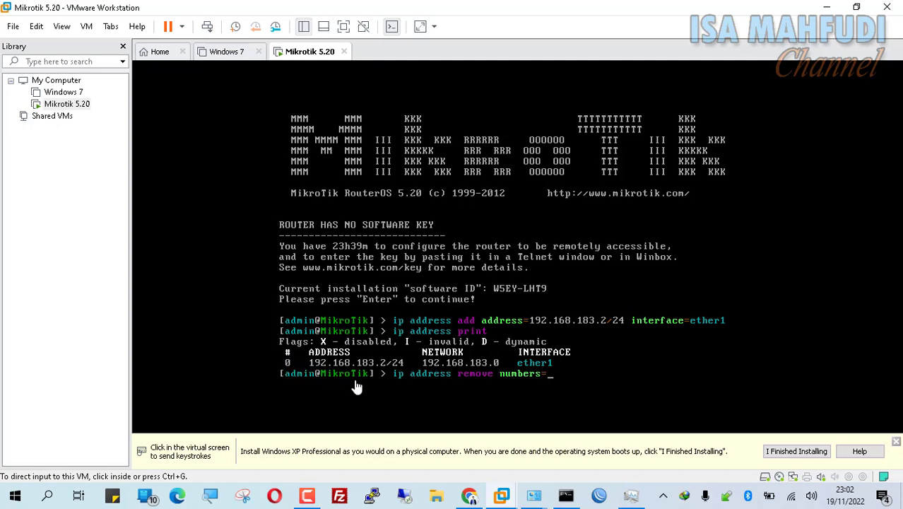
pyautogui.click(446, 381)
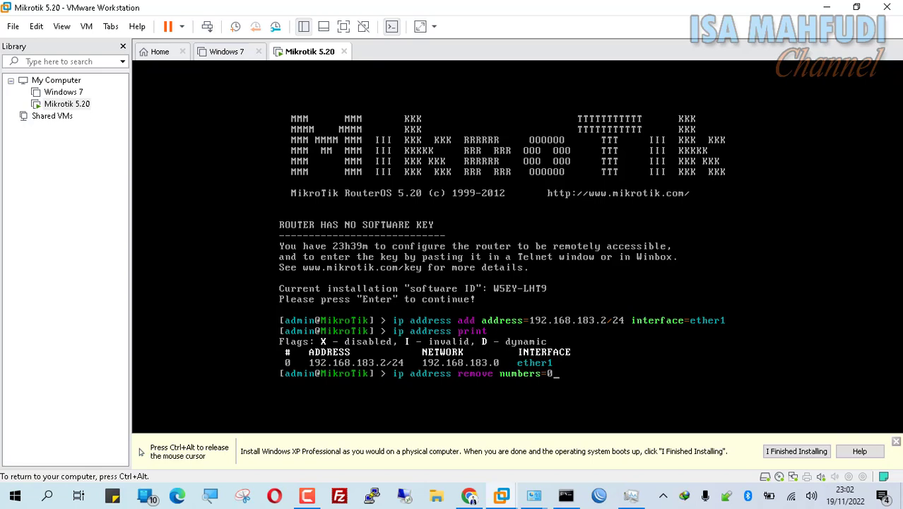
pyautogui.press('Return')
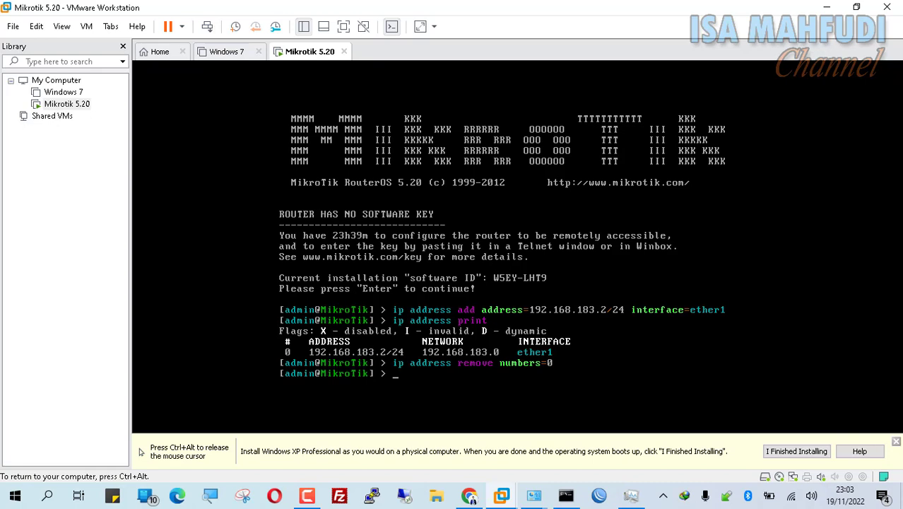
# Step: Run 'ip address print' to confirm the address list is now empty
pyautogui.write('ip address print')
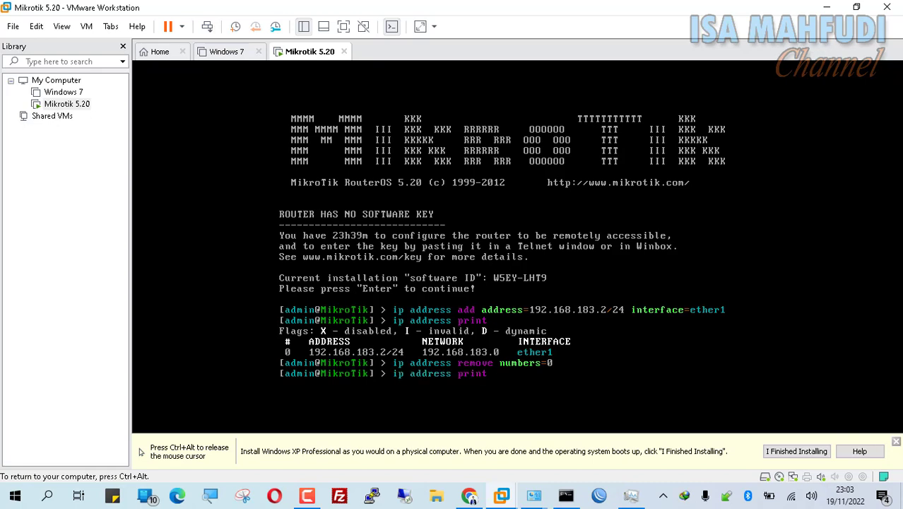
pyautogui.press('Return')
pyautogui.hotkey('ctrl', 'alt')
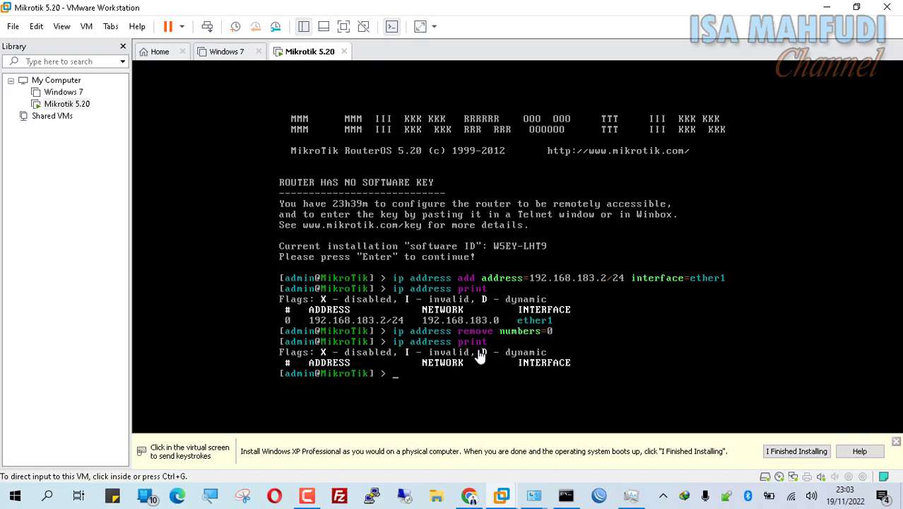
pyautogui.click(510, 381)
pyautogui.write('ip address')
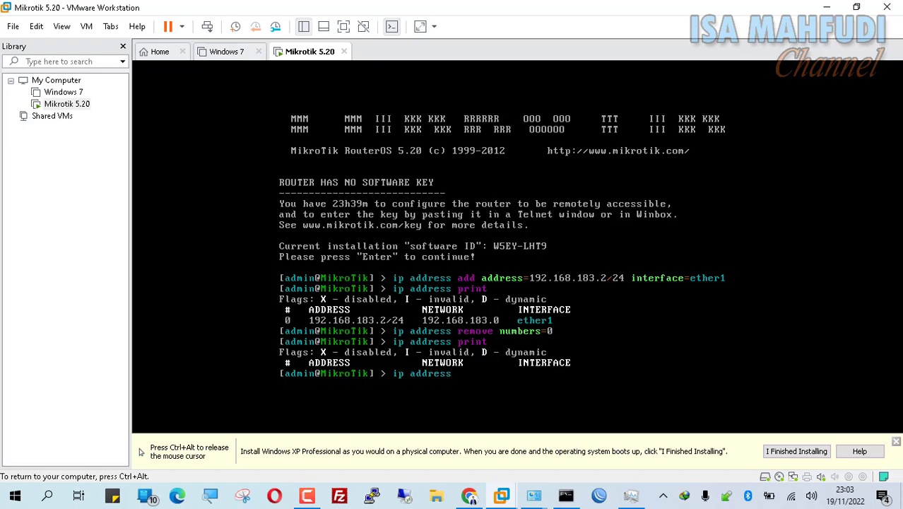
pyautogui.press('Return')
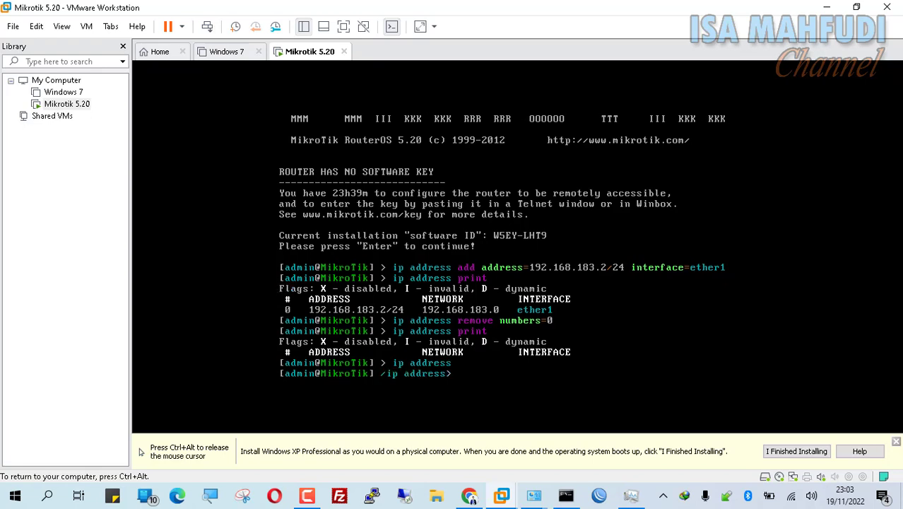
pyautogui.hotkey('ctrl', 'alt')
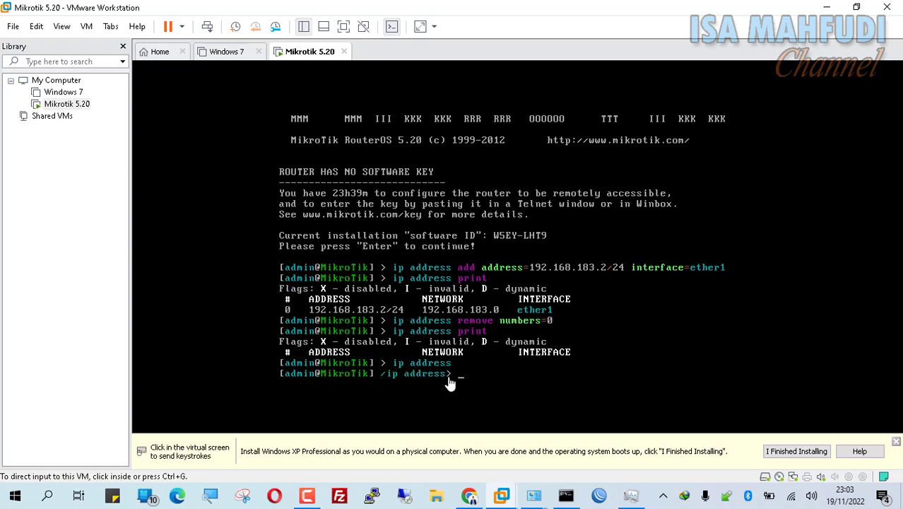
pyautogui.click(492, 364)
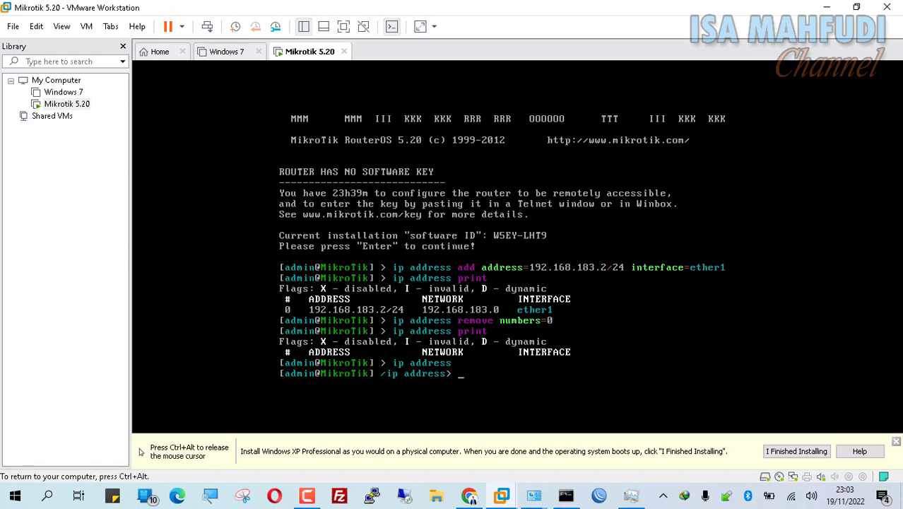
pyautogui.write('/')
pyautogui.press('Return')
pyautogui.hotkey('ctrl', 'alt')
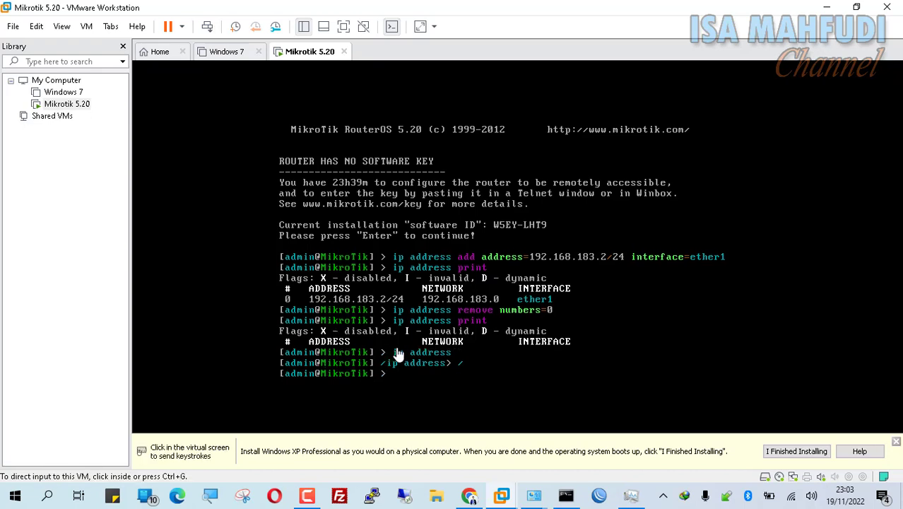
pyautogui.click(422, 385)
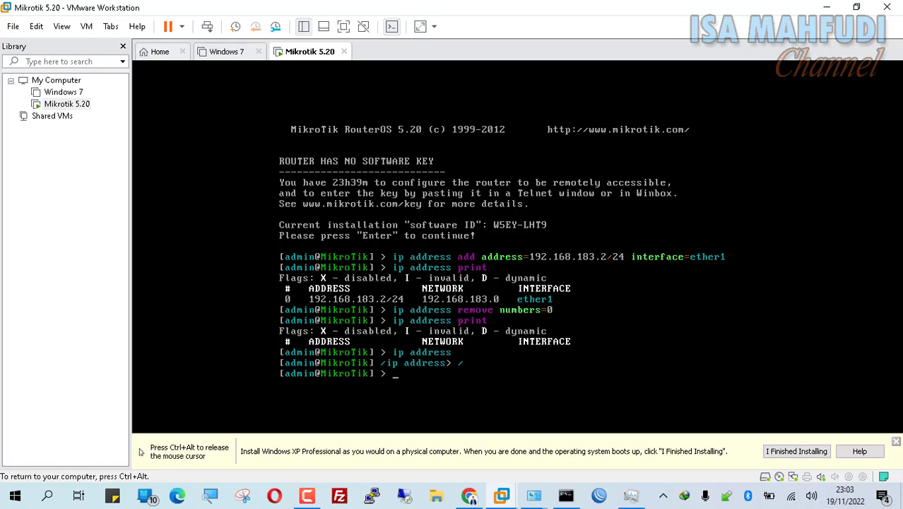
pyautogui.write('interface')
pyautogui.press('Return')
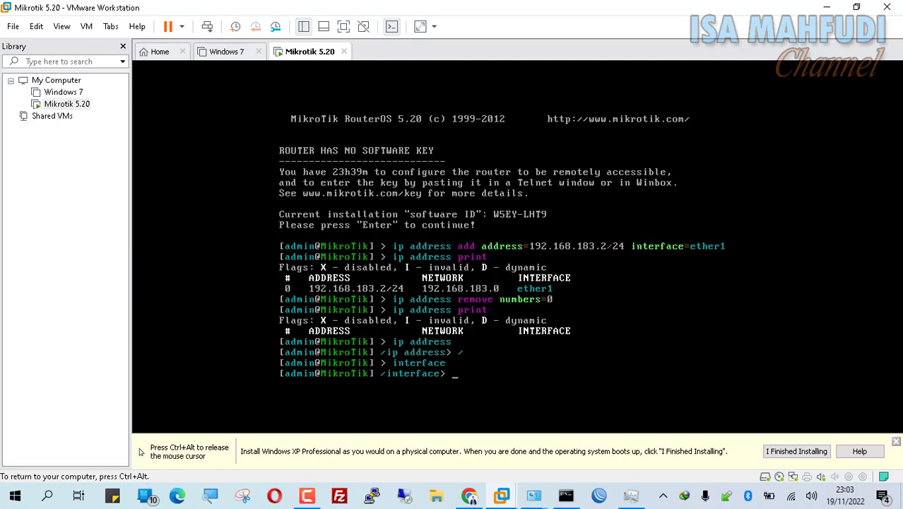
pyautogui.write('interface print')
pyautogui.press('BackSpace')
pyautogui.write('r')
pyautogui.press('BackSpace')
pyautogui.write('t')
pyautogui.press('BackSpace')
pyautogui.press('BackSpace')
pyautogui.press('BackSpace')
pyautogui.press('BackSpace')
pyautogui.press('BackSpace')
pyautogui.press('BackSpace')
pyautogui.press('BackSpace')
pyautogui.press('BackSpace')
pyautogui.press('BackSpace')
pyautogui.press('BackSpace')
pyautogui.press('BackSpace')
pyautogui.press('BackSpace')
pyautogui.press('BackSpace')
pyautogui.press('BackSpace')
pyautogui.press('BackSpace')
pyautogui.press('Return')
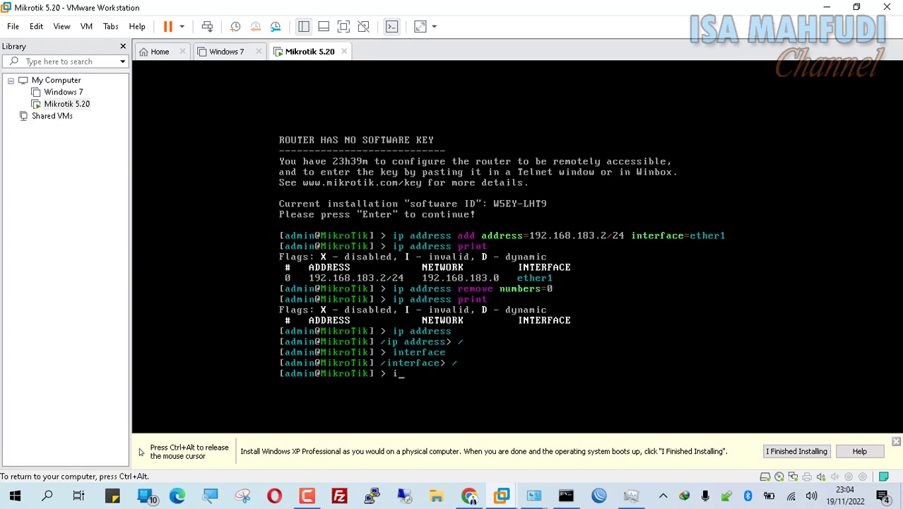
# Step: Add an enabled DHCP client on ether1 with 'ip dhcp-client add interface=ether1 disabled=no'
pyautogui.write('p dhcp-client add')
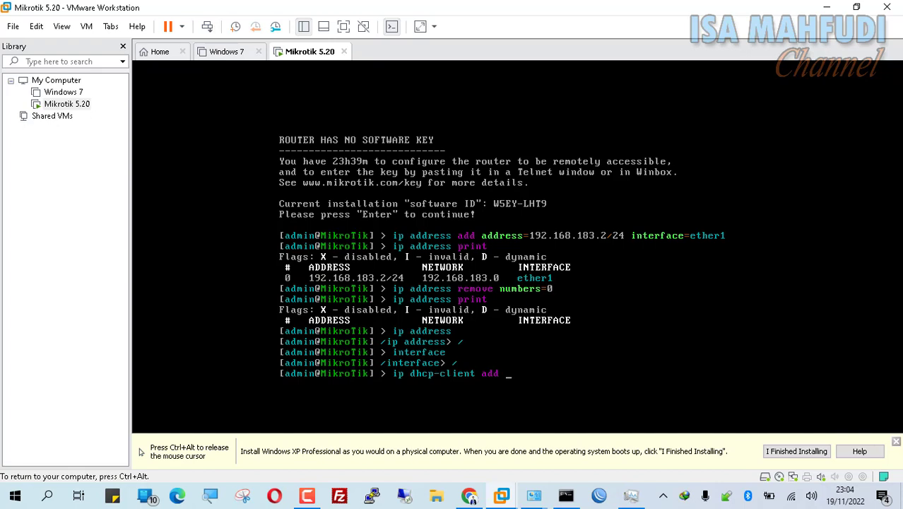
pyautogui.write(' int')
pyautogui.press('Tab')
pyautogui.press('Tab')
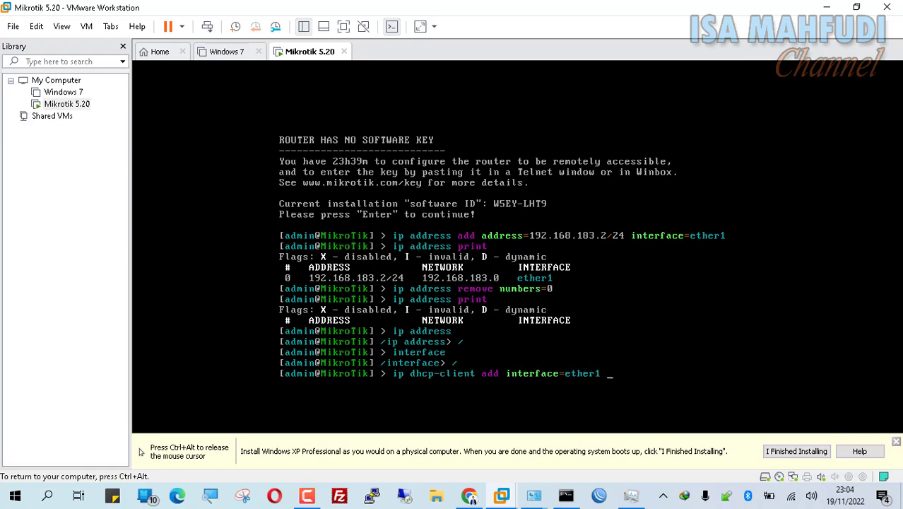
pyautogui.write('dis')
pyautogui.press('Tab')
pyautogui.write('no')
pyautogui.press('Return')
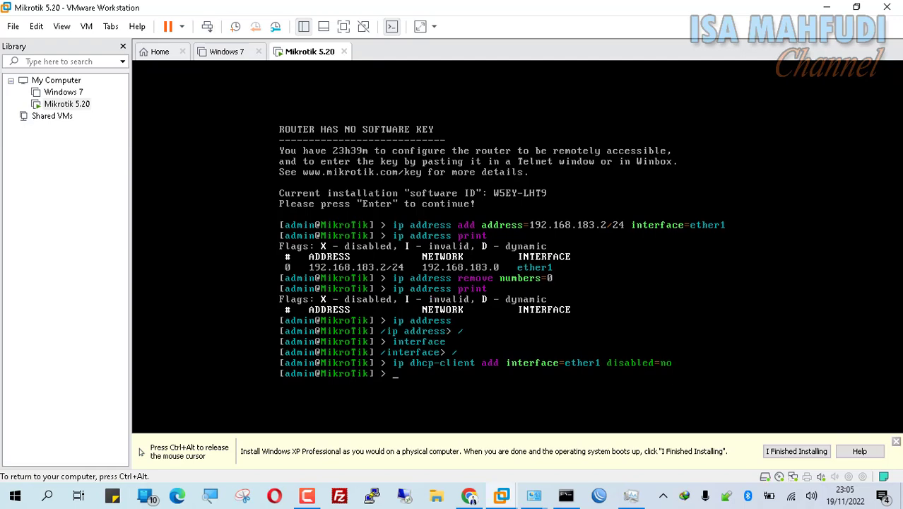
# Step: Run 'ip address print' to confirm the dynamic address 192.168.183.129/24, then release the VM input
pyautogui.hotkey('ctrl', 'alt')
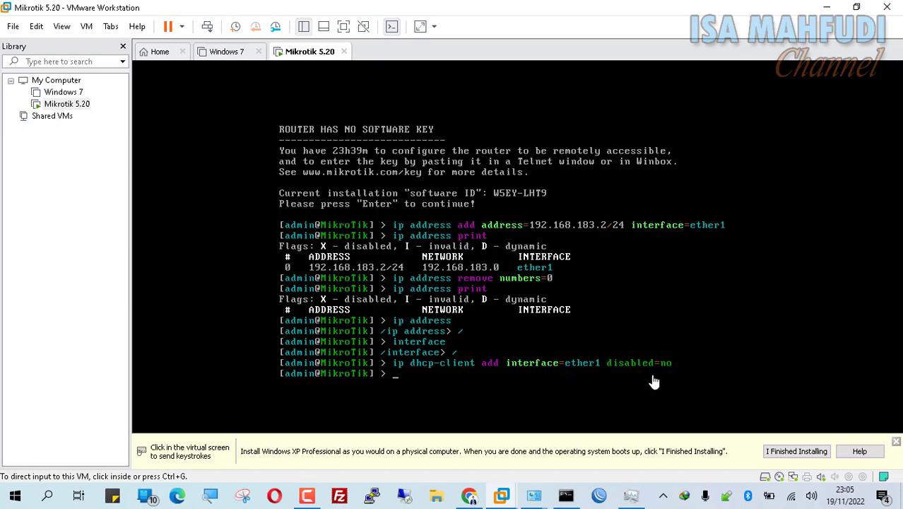
pyautogui.click(599, 384)
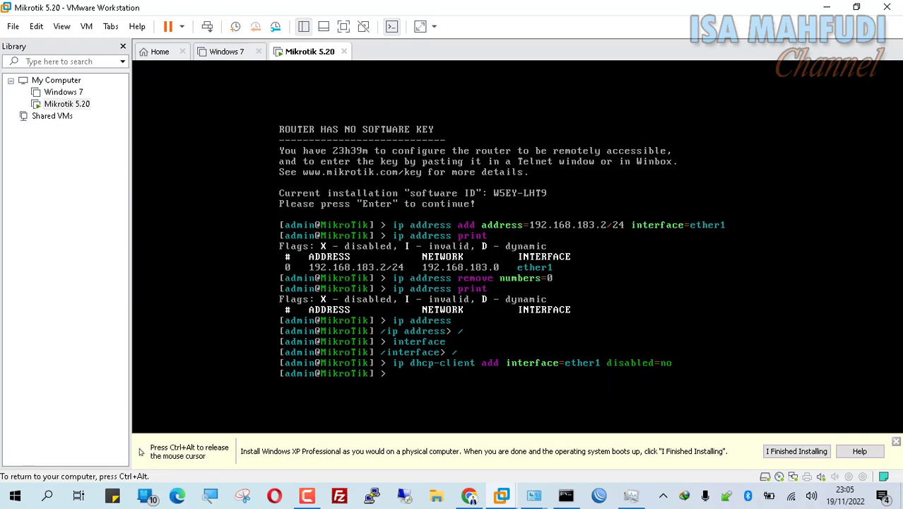
pyautogui.write('ip address print')
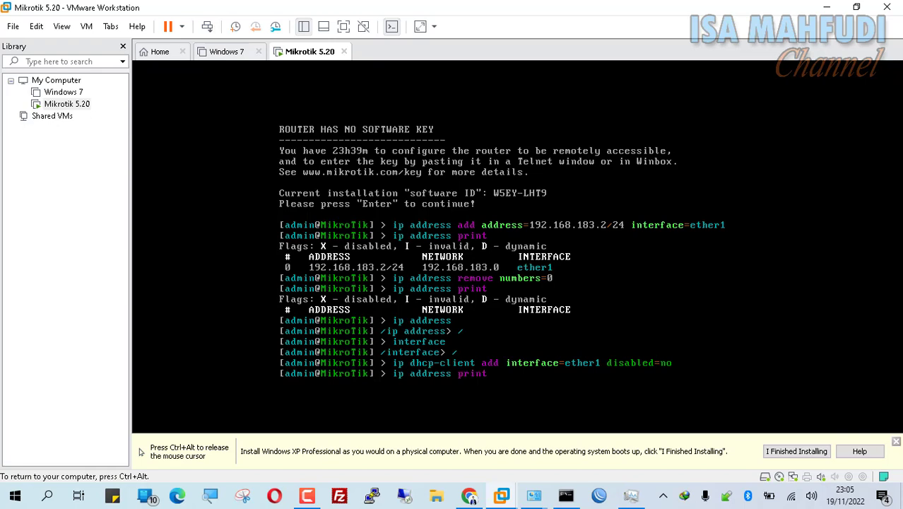
pyautogui.press('Return')
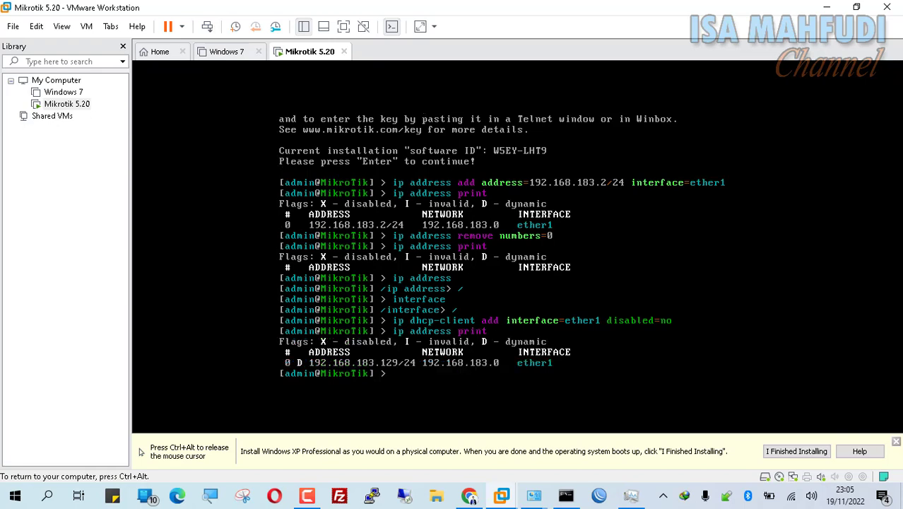
pyautogui.hotkey('ctrl', 'alt')
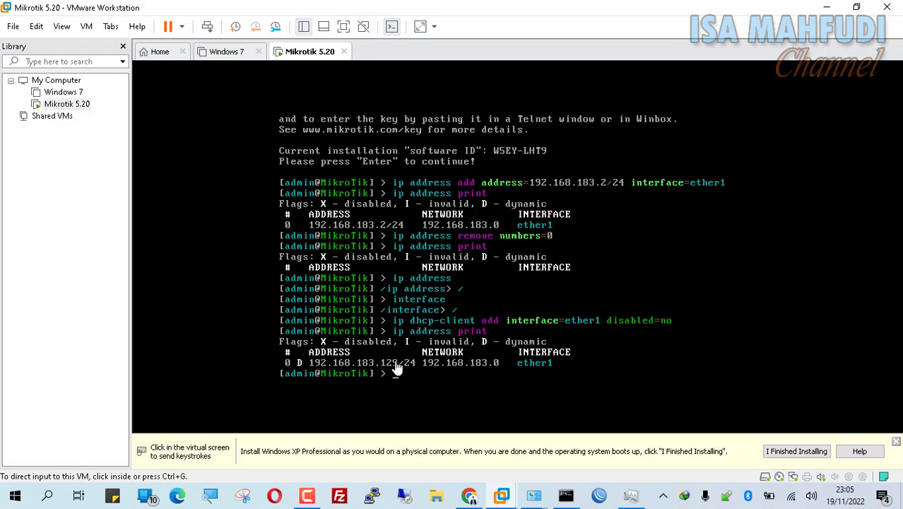
pyautogui.click(565, 498)
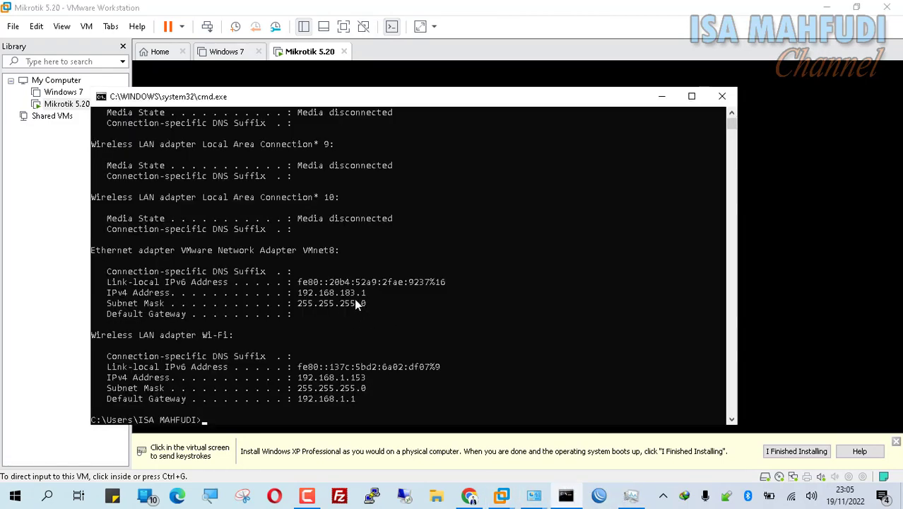
pyautogui.click(801, 307)
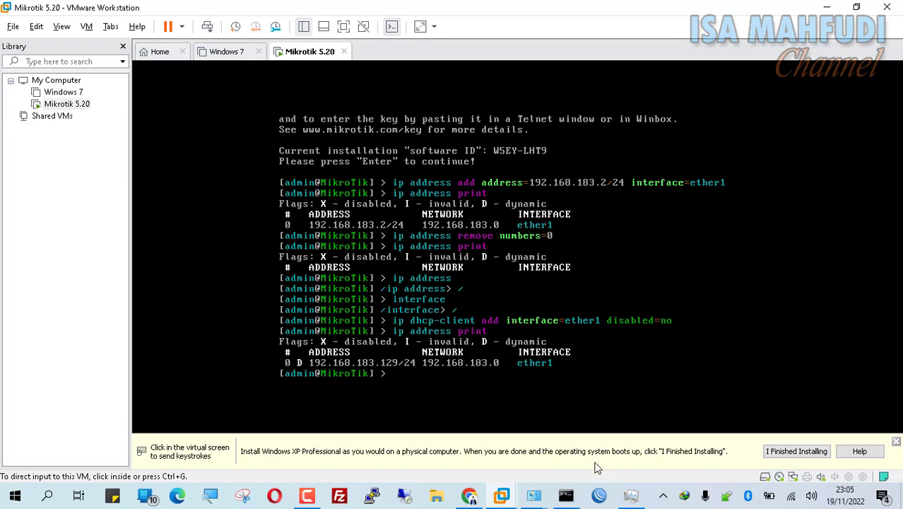
pyautogui.moveTo(469, 494)
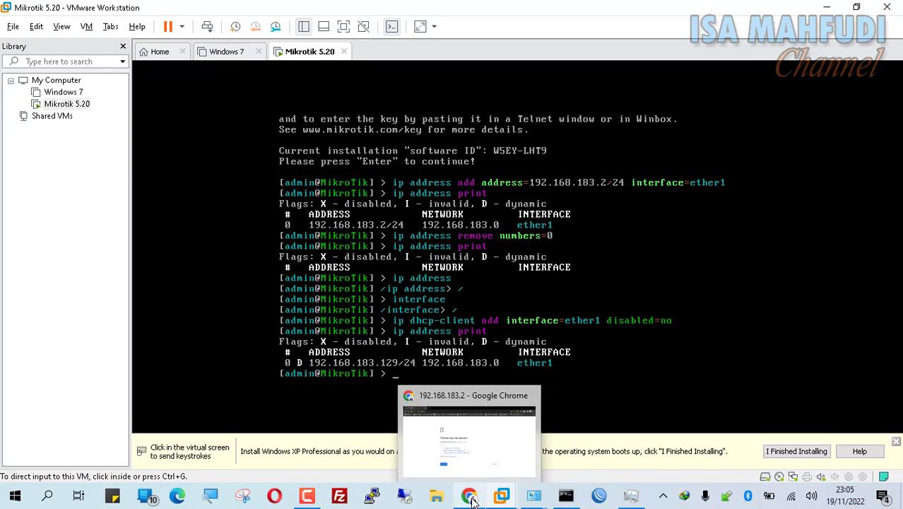
# Step: Point Chrome at 192.168.183.129 to load the router's WebFig page
pyautogui.click(466, 434)
pyautogui.click(170, 35)
pyautogui.click(170, 35)
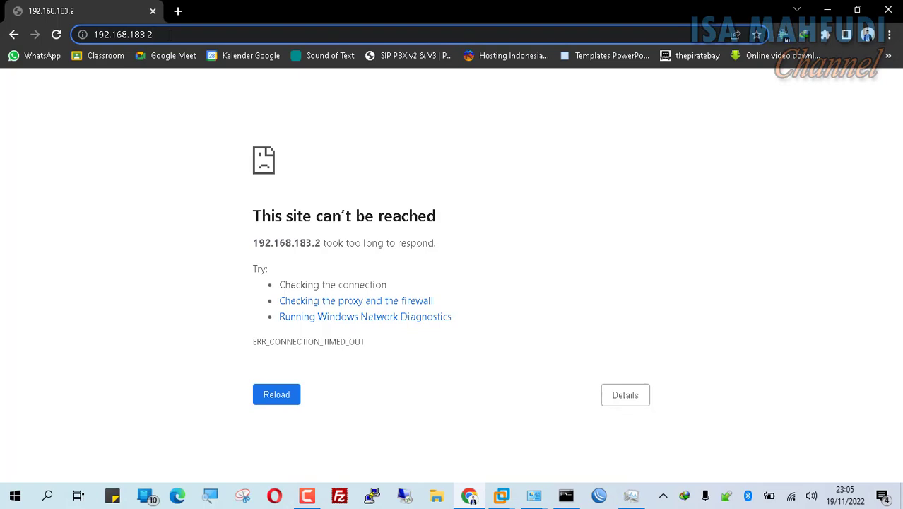
pyautogui.press('BackSpace')
pyautogui.write('129')
pyautogui.press('Return')
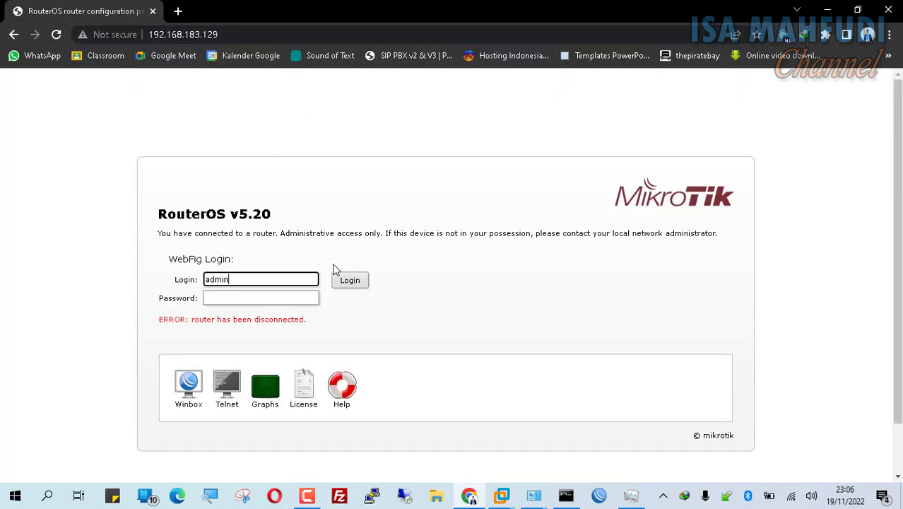
# Step: Log in to WebFig as admin and show IP > Addresses
pyautogui.click(352, 284)
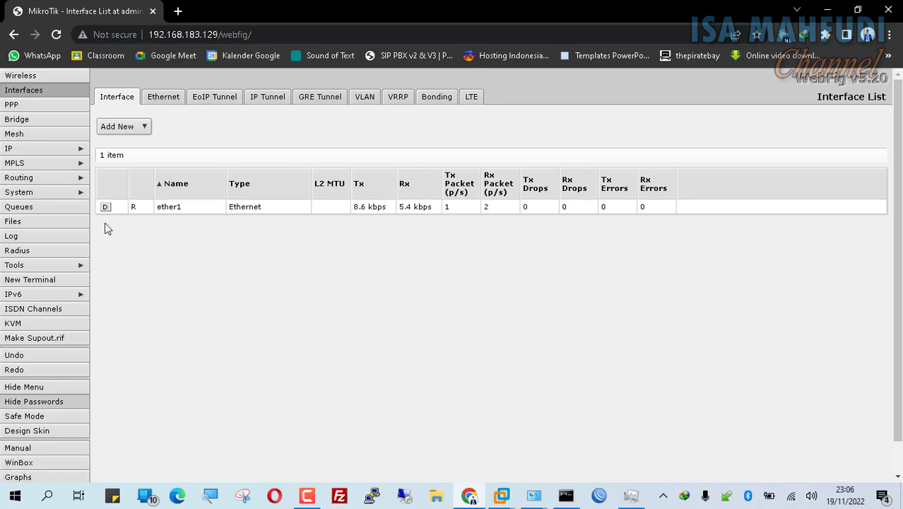
pyautogui.click(8, 151)
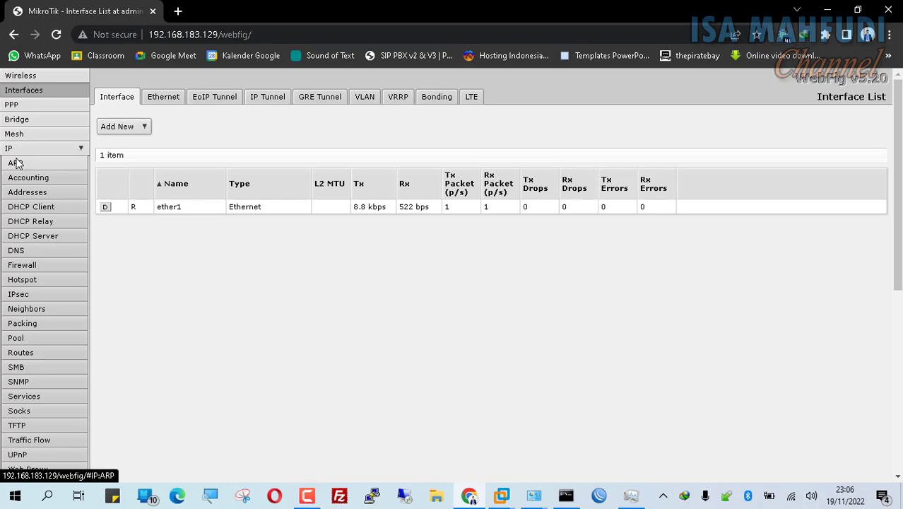
pyautogui.click(48, 193)
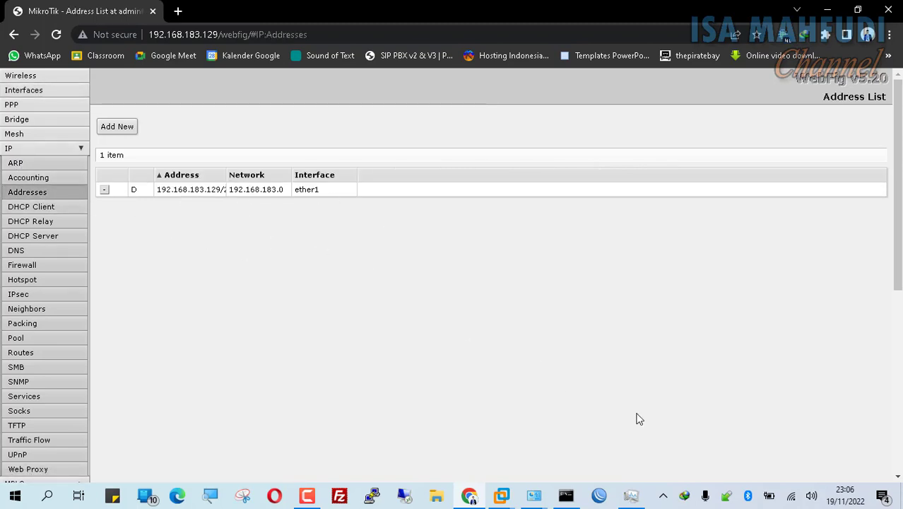
# Step: In WinBox Loader, pick the discovered router 192.168.183.129 and connect to it
pyautogui.click(600, 498)
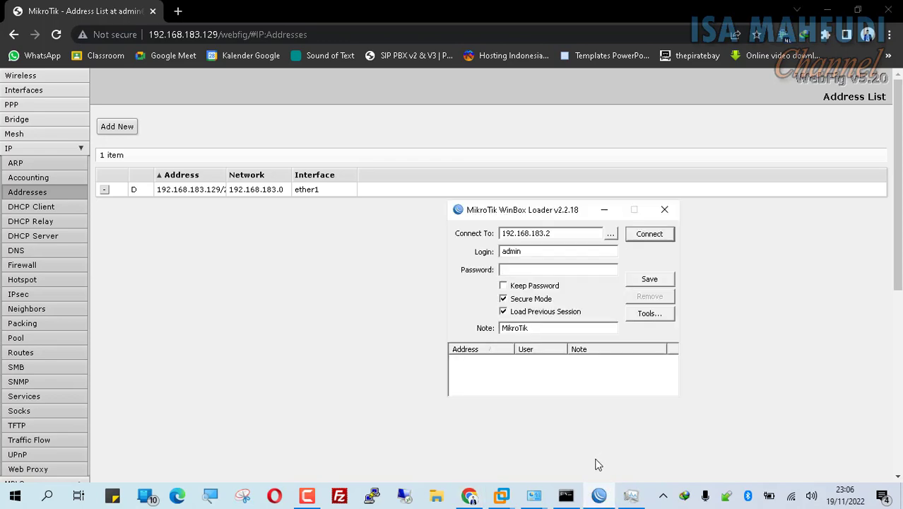
pyautogui.click(611, 234)
pyautogui.click(611, 233)
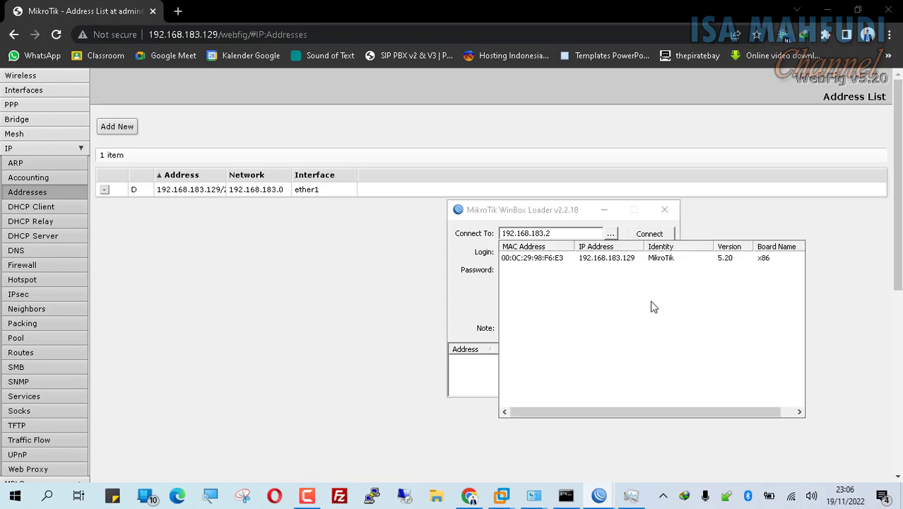
pyautogui.click(632, 259)
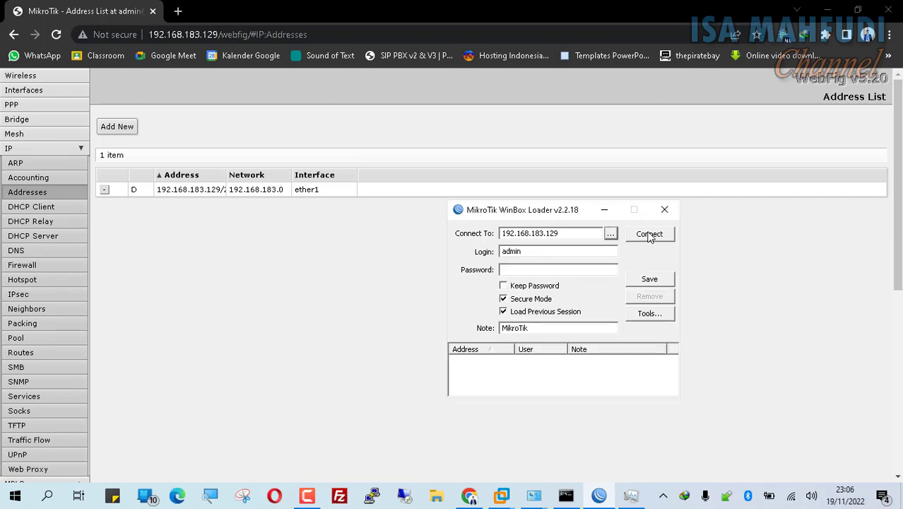
pyautogui.click(649, 233)
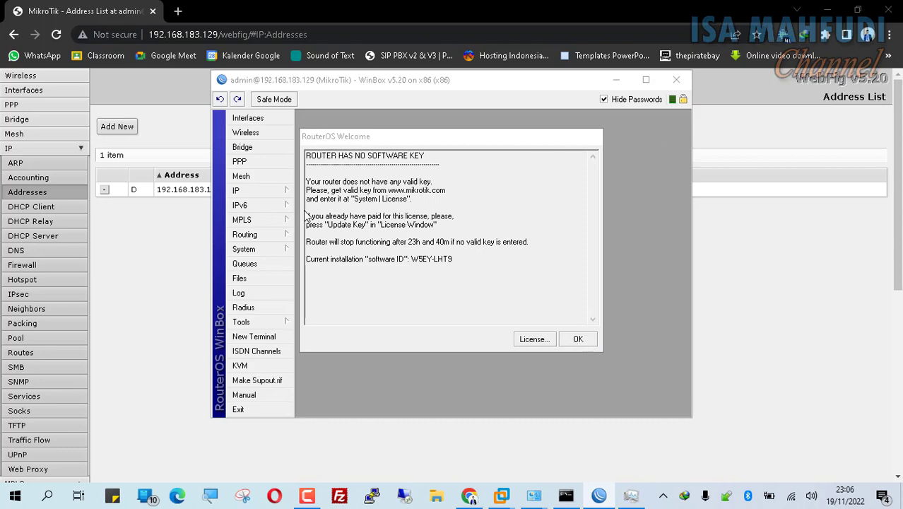
# Step: Show IP > Addresses, move the Welcome dialog aside, and widen the Address column
pyautogui.click(265, 192)
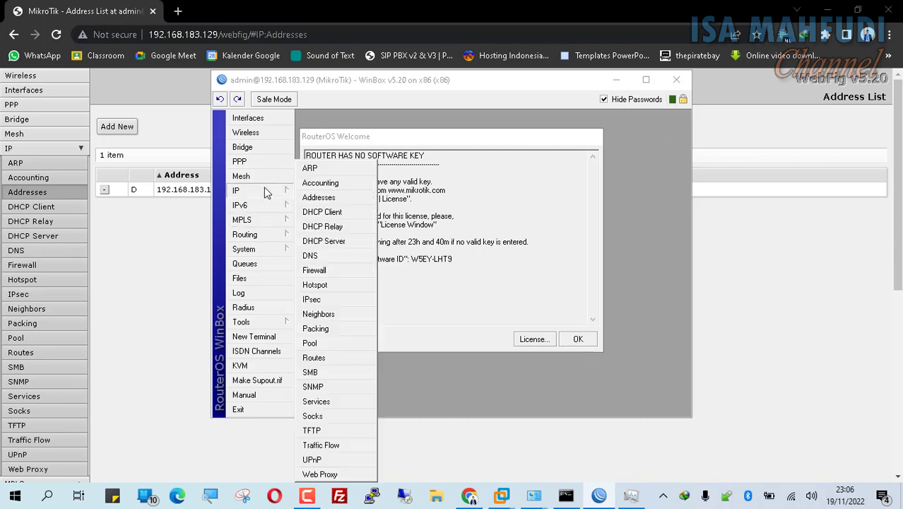
pyautogui.click(304, 200)
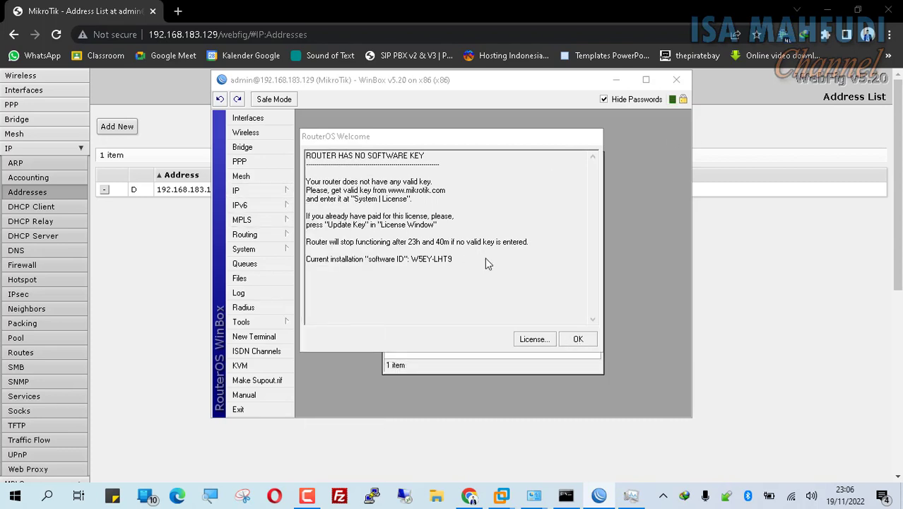
pyautogui.moveTo(471, 136); pyautogui.dragTo(866, 116)
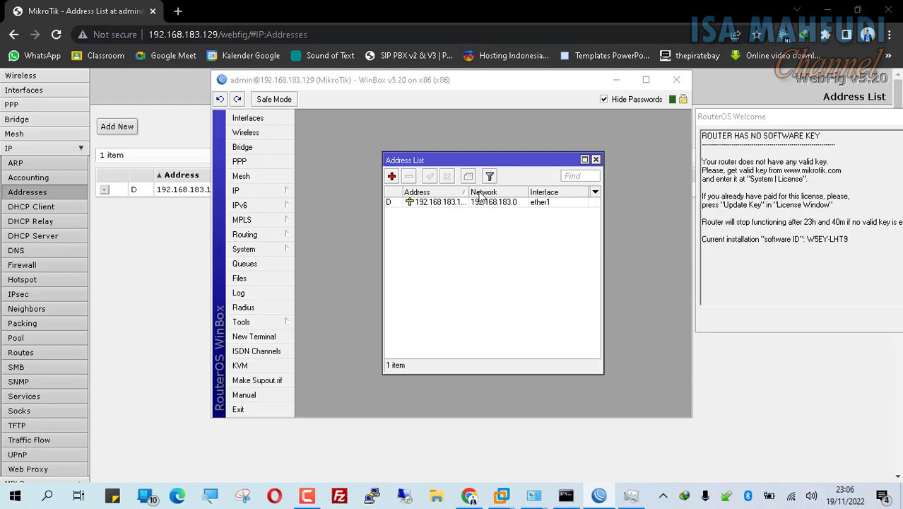
pyautogui.moveTo(600, 196); pyautogui.dragTo(681, 196)
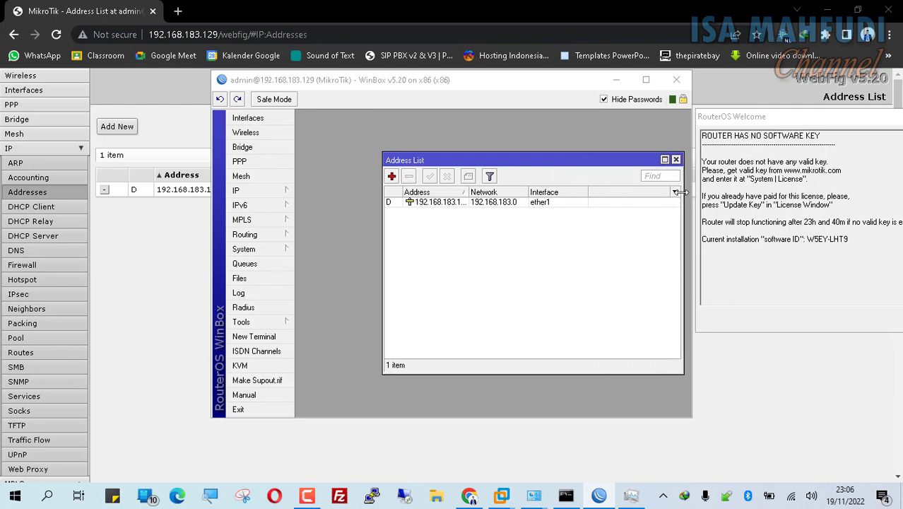
pyautogui.moveTo(467, 191); pyautogui.dragTo(494, 192)
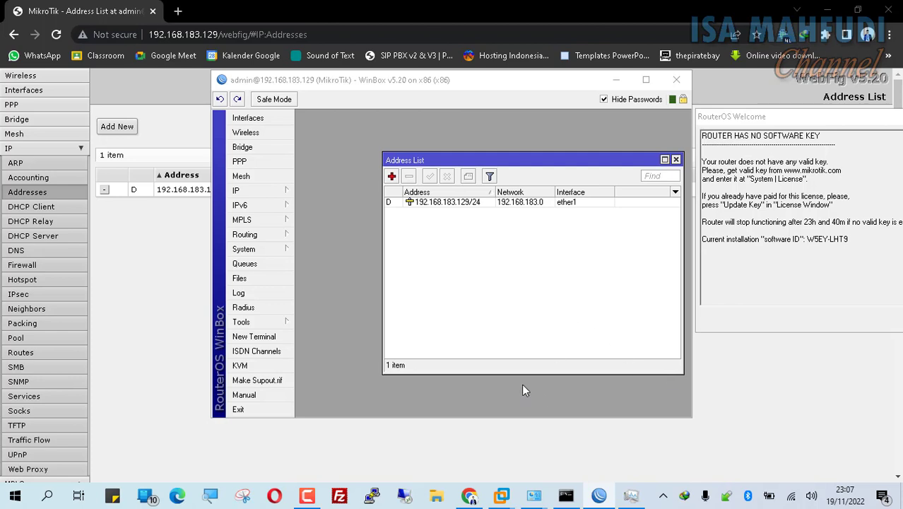
pyautogui.moveTo(505, 500)
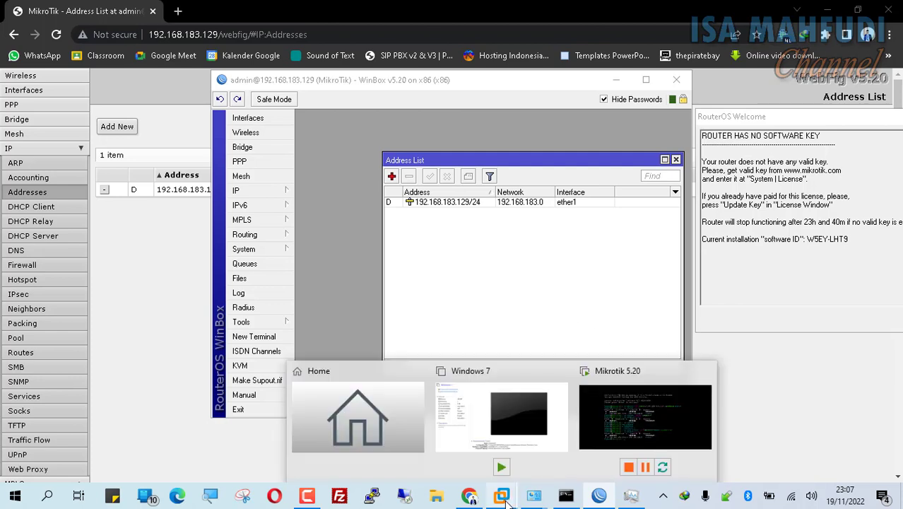